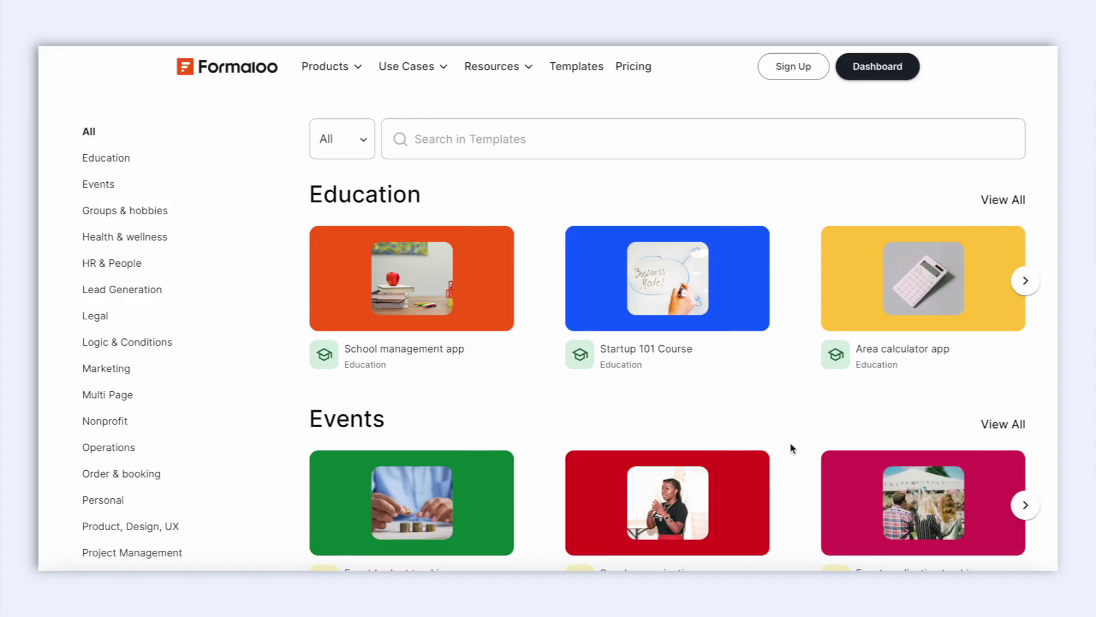
Reload the live Online order form with a name parameter in its link and select the prefilled Name text.
{"action": "scroll", "coordinate": [791, 443], "scroll_direction": "down", "scroll_amount": 6}
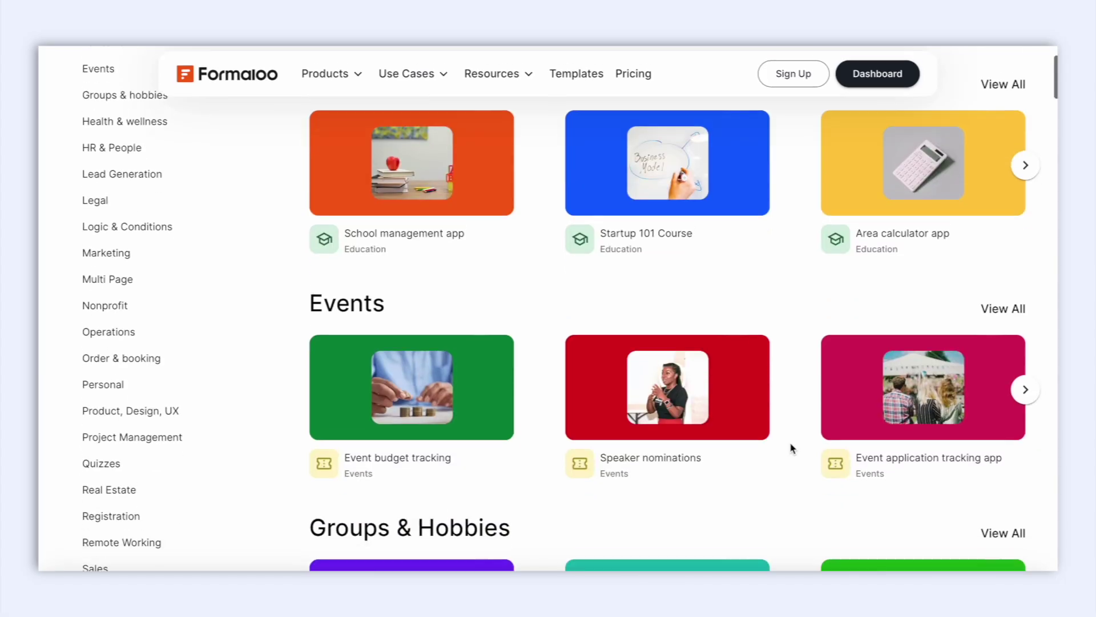
{"action": "scroll", "coordinate": [790, 447], "scroll_direction": "down", "scroll_amount": 6}
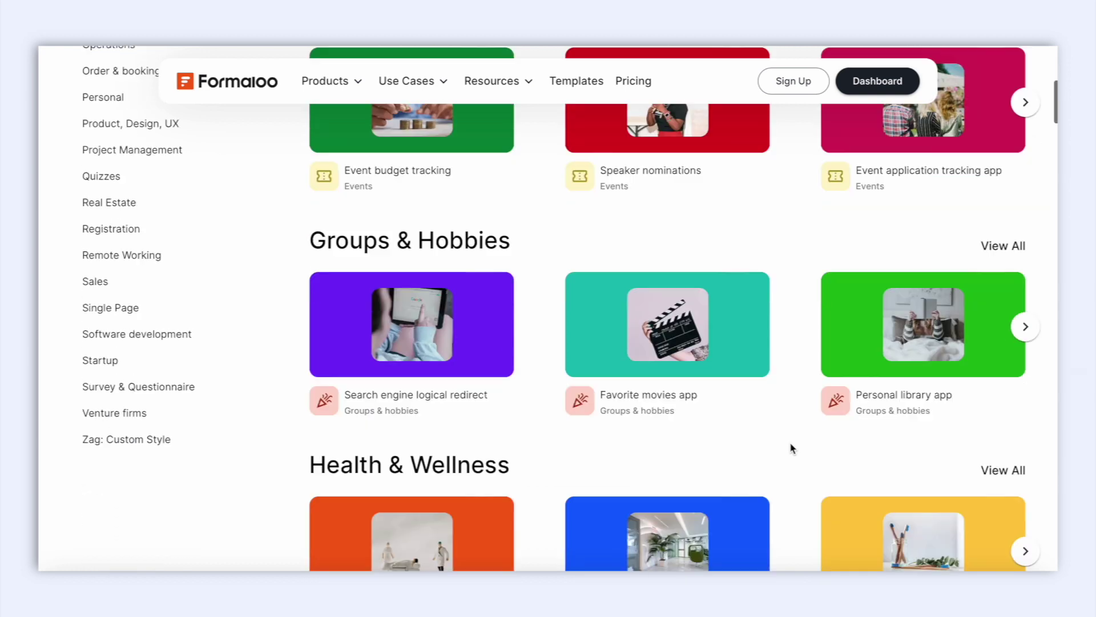
{"action": "scroll", "coordinate": [791, 447], "scroll_direction": "down", "scroll_amount": 5}
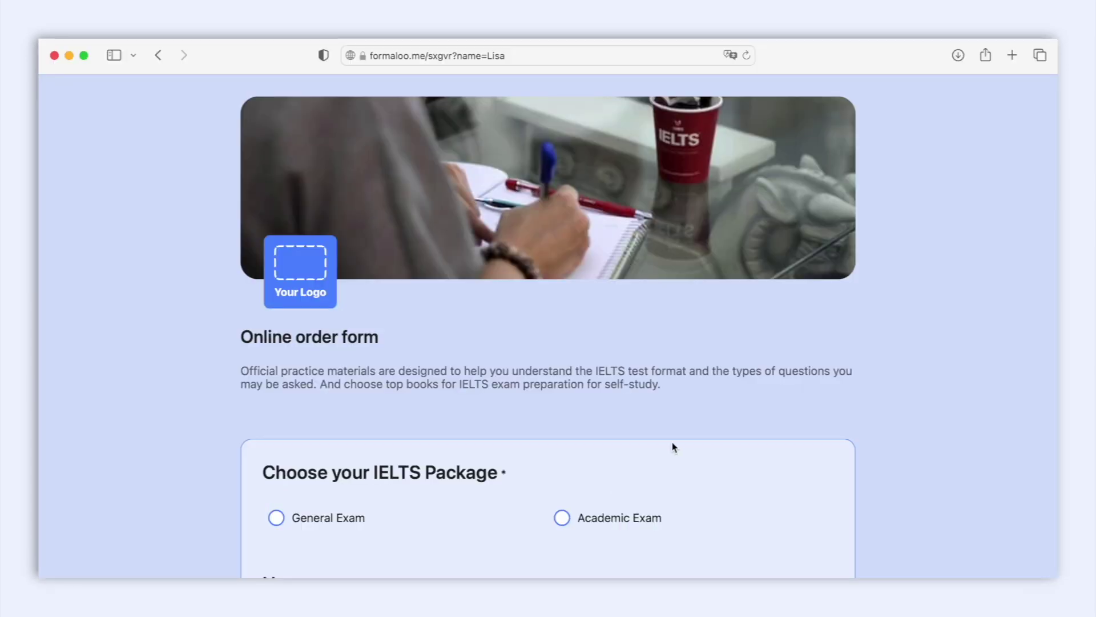
{"action": "scroll", "coordinate": [672, 447], "scroll_direction": "down", "scroll_amount": 6}
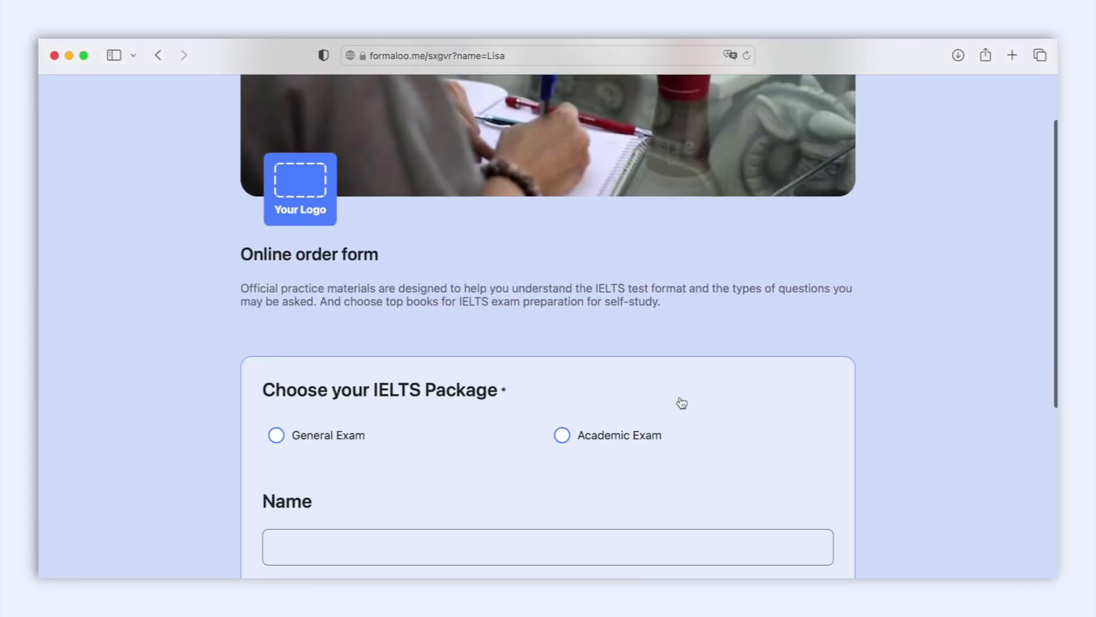
{"action": "scroll", "coordinate": [680, 399], "scroll_direction": "down", "scroll_amount": 2}
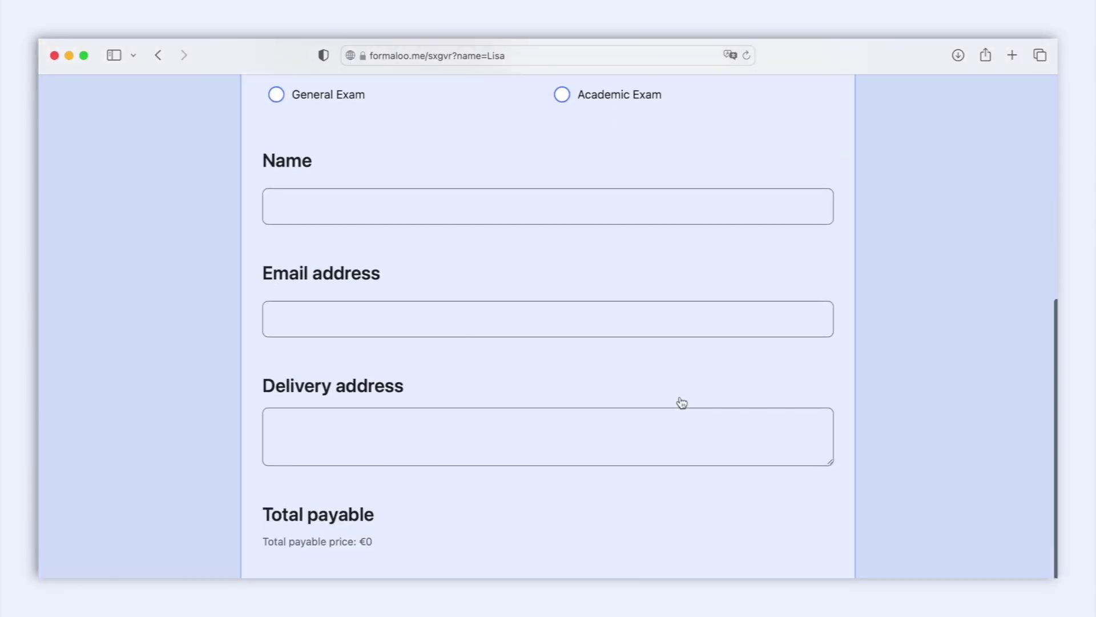
{"action": "scroll", "coordinate": [680, 401], "scroll_direction": "down", "scroll_amount": 2}
{"action": "left_click", "coordinate": [569, 59]}
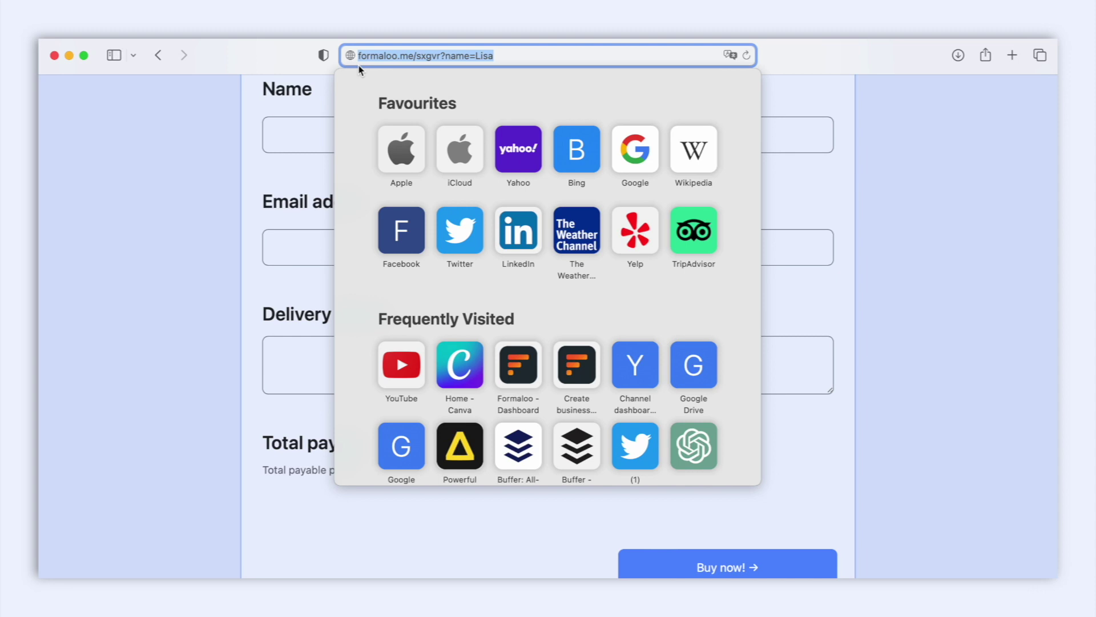
{"action": "key", "text": "Return"}
{"action": "left_click", "coordinate": [322, 144]}
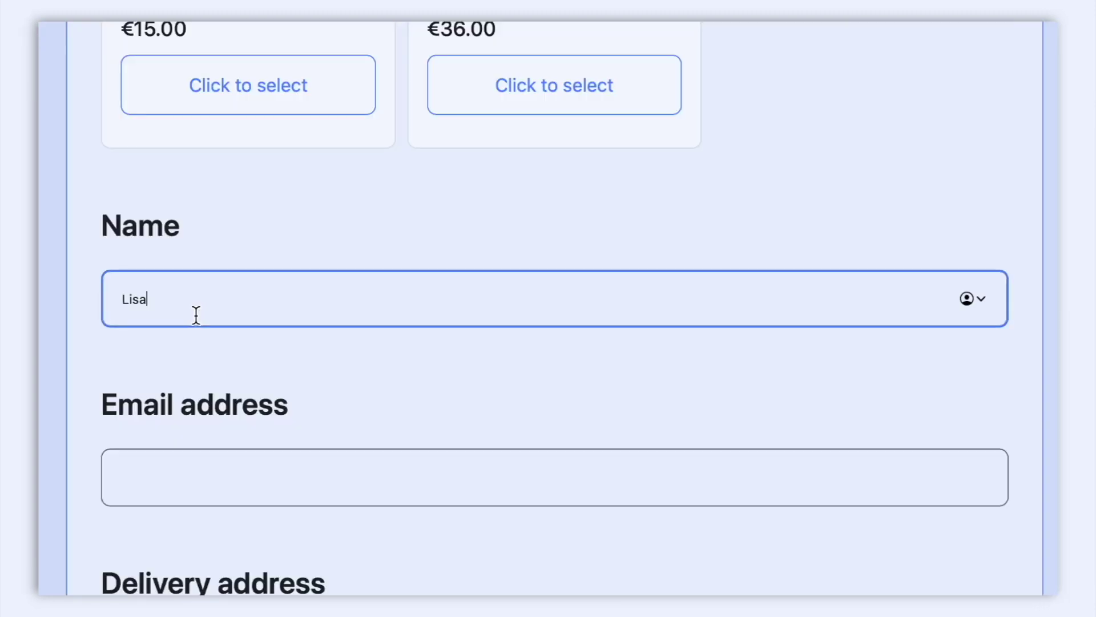
{"action": "double_click", "coordinate": [266, 132]}
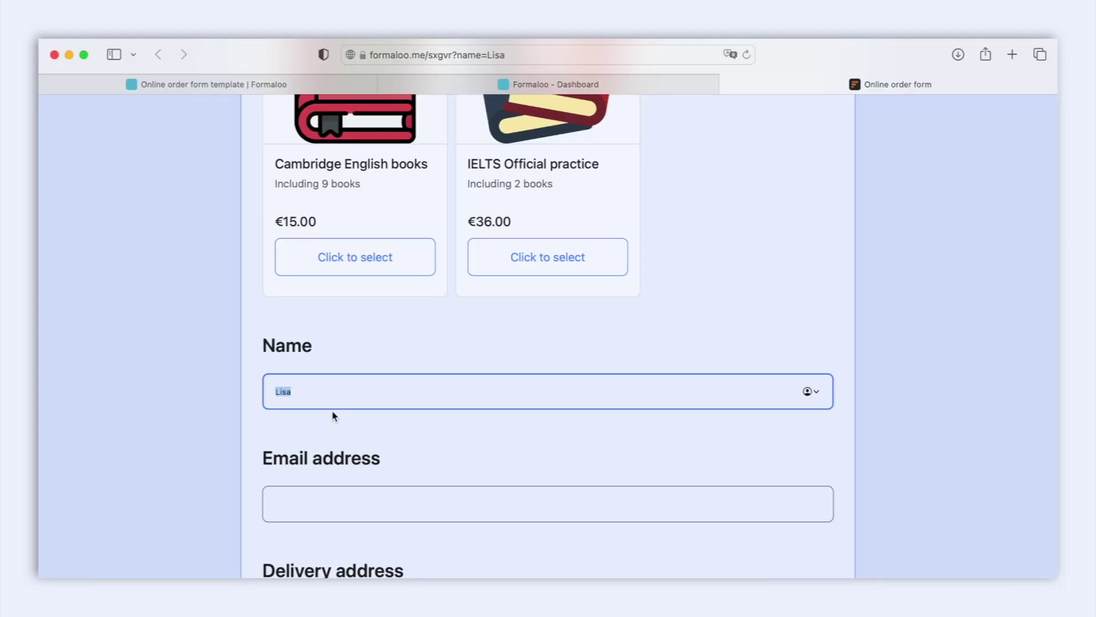
In the form editor, set the Name field's ID to 'name'.
{"action": "left_click", "coordinate": [616, 89]}
{"action": "scroll", "coordinate": [517, 367], "scroll_direction": "down", "scroll_amount": 15}
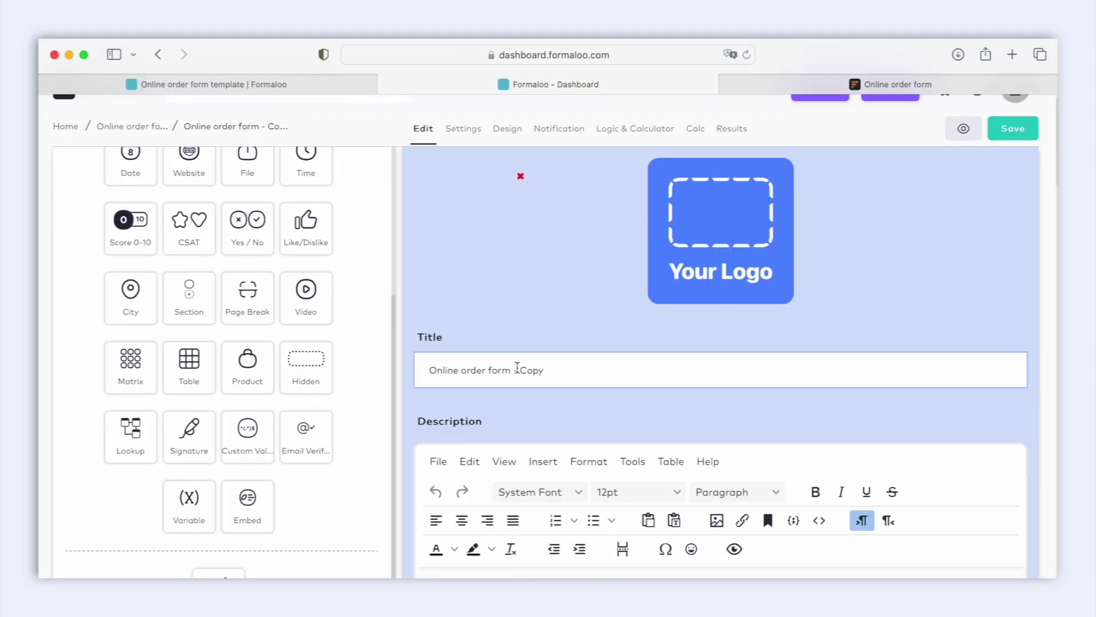
{"action": "scroll", "coordinate": [517, 367], "scroll_direction": "down", "scroll_amount": 4}
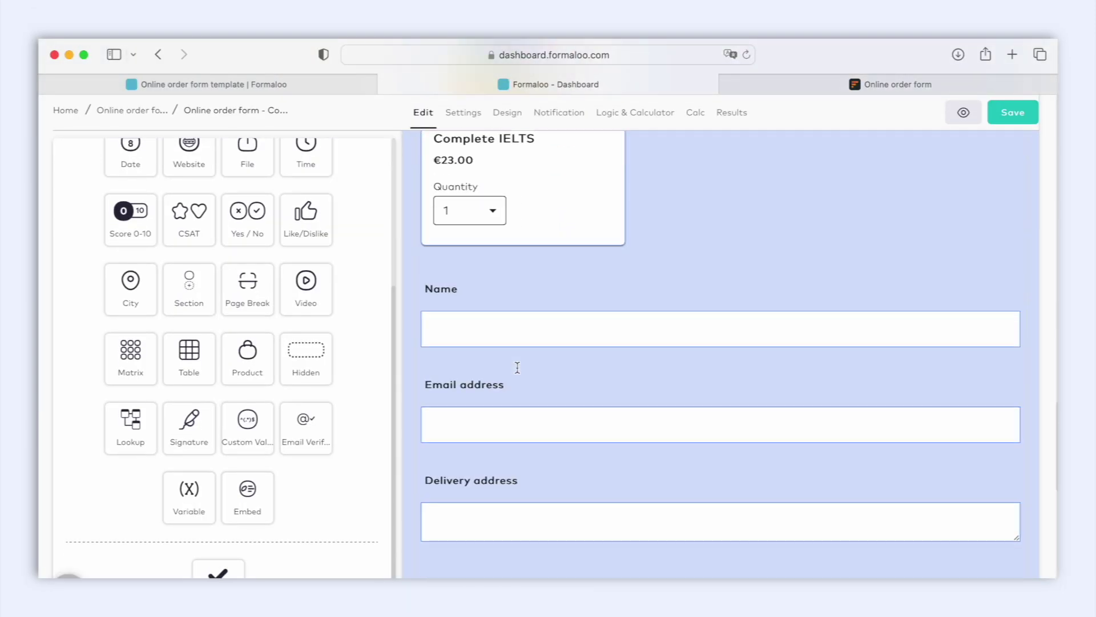
{"action": "left_click", "coordinate": [532, 250]}
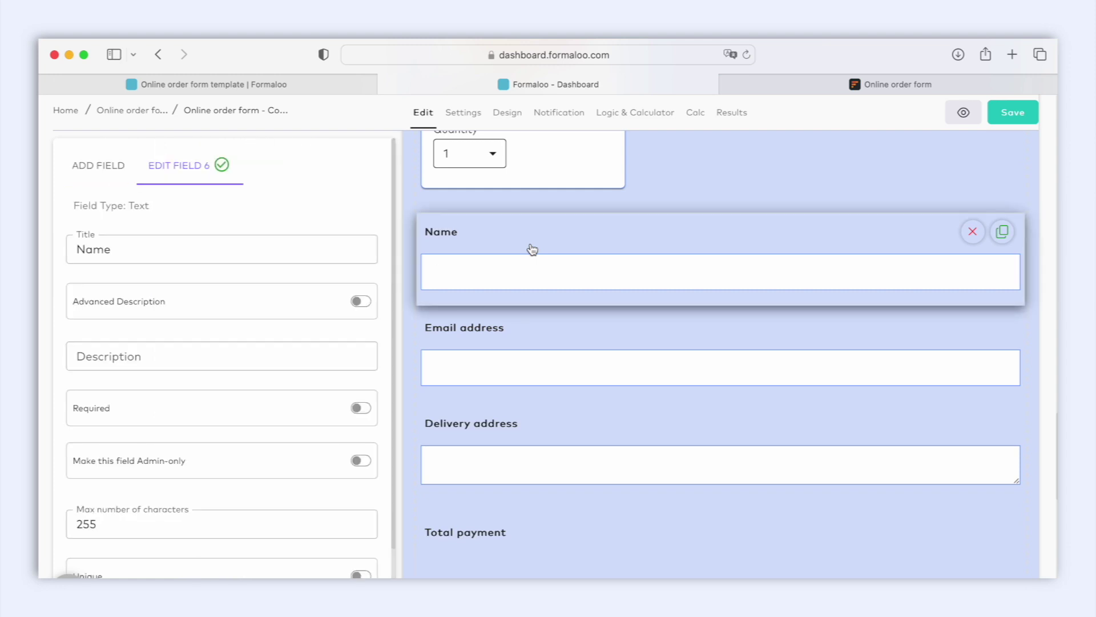
{"action": "scroll", "coordinate": [249, 504], "scroll_direction": "down", "scroll_amount": 3}
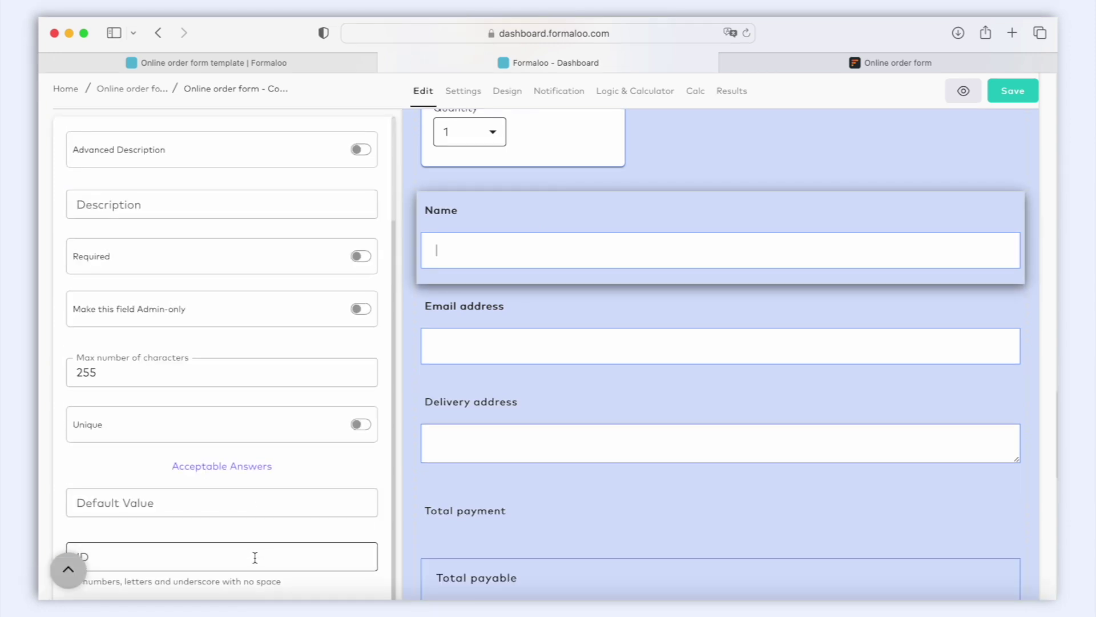
{"action": "left_click", "coordinate": [256, 555]}
{"action": "type", "text": "name"}
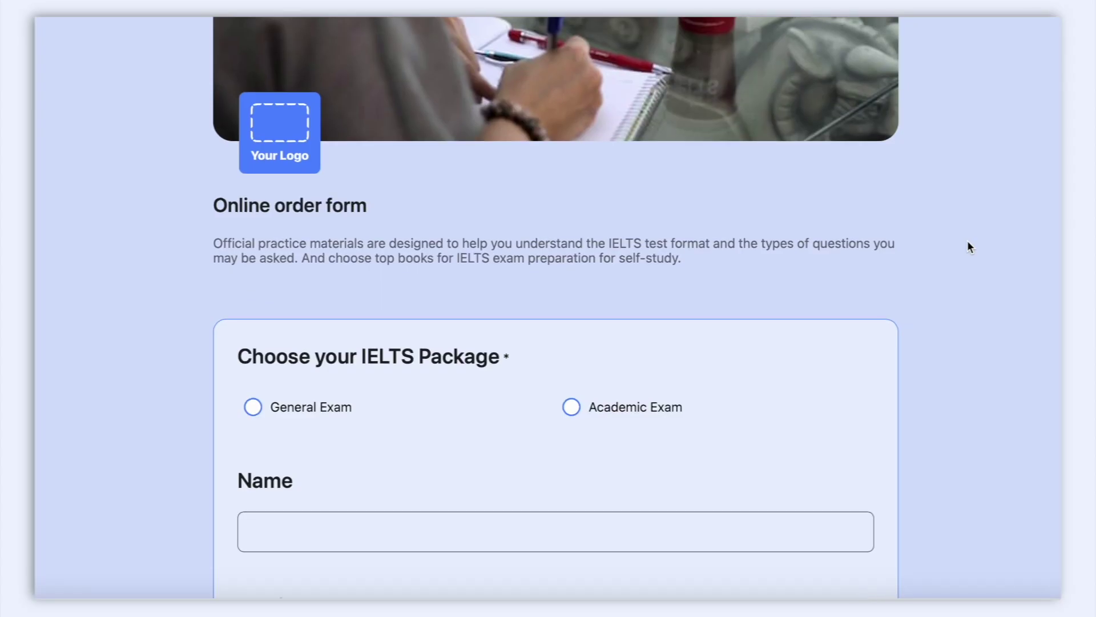
Append ?name= with a test first name to formaloo.me/sxgvr, reload, and scroll through the form.
{"action": "scroll", "coordinate": [967, 241], "scroll_direction": "down", "scroll_amount": 2}
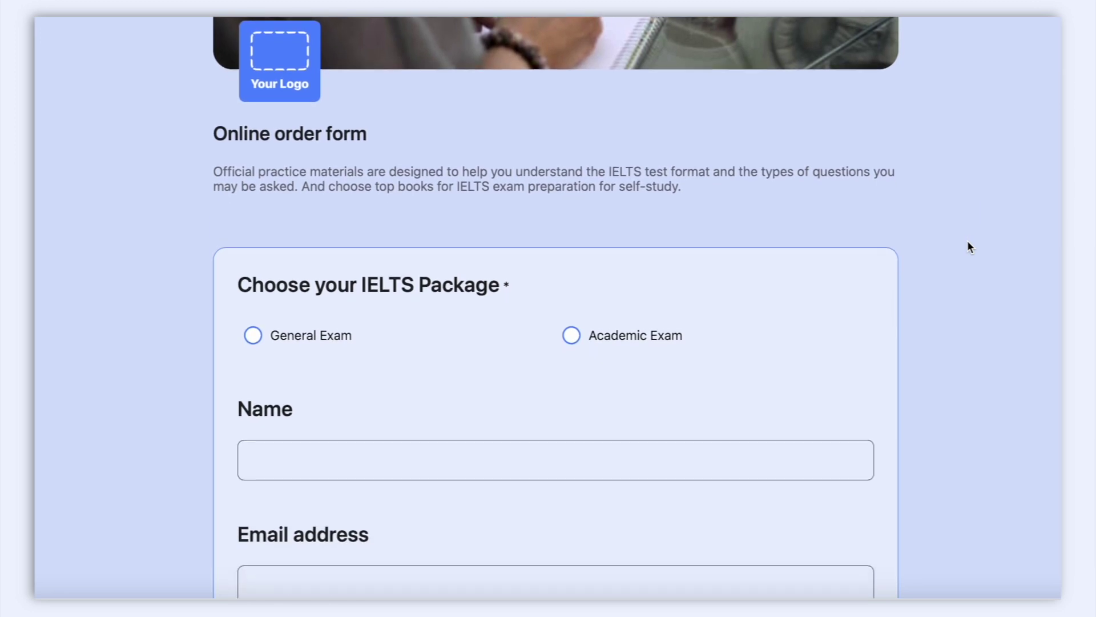
{"action": "scroll", "coordinate": [967, 246], "scroll_direction": "down", "scroll_amount": 1}
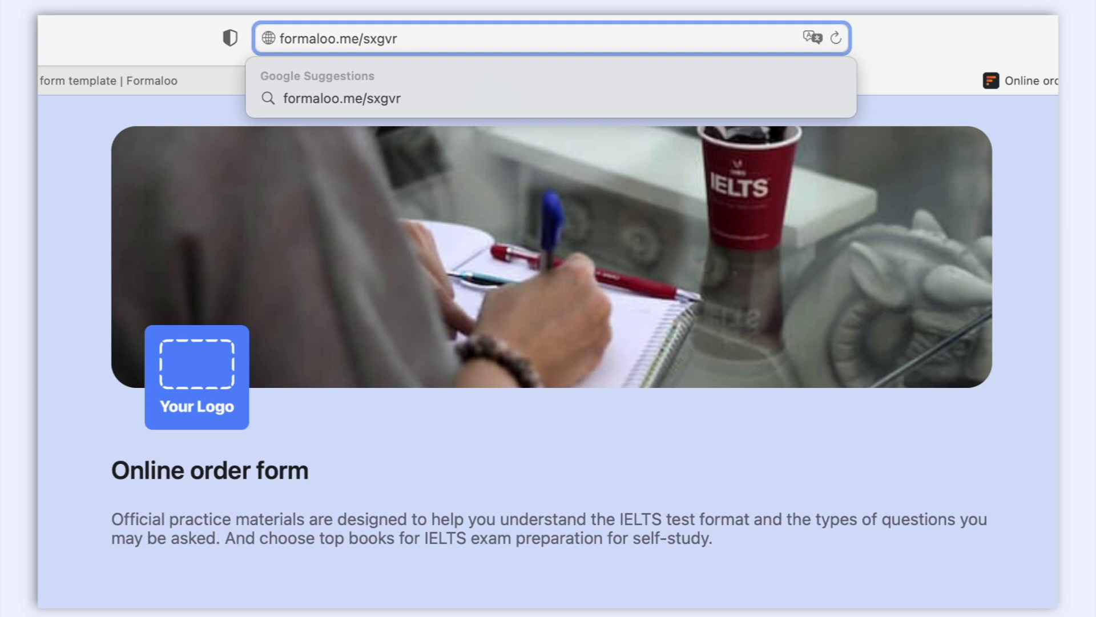
{"action": "type", "text": "?name="}
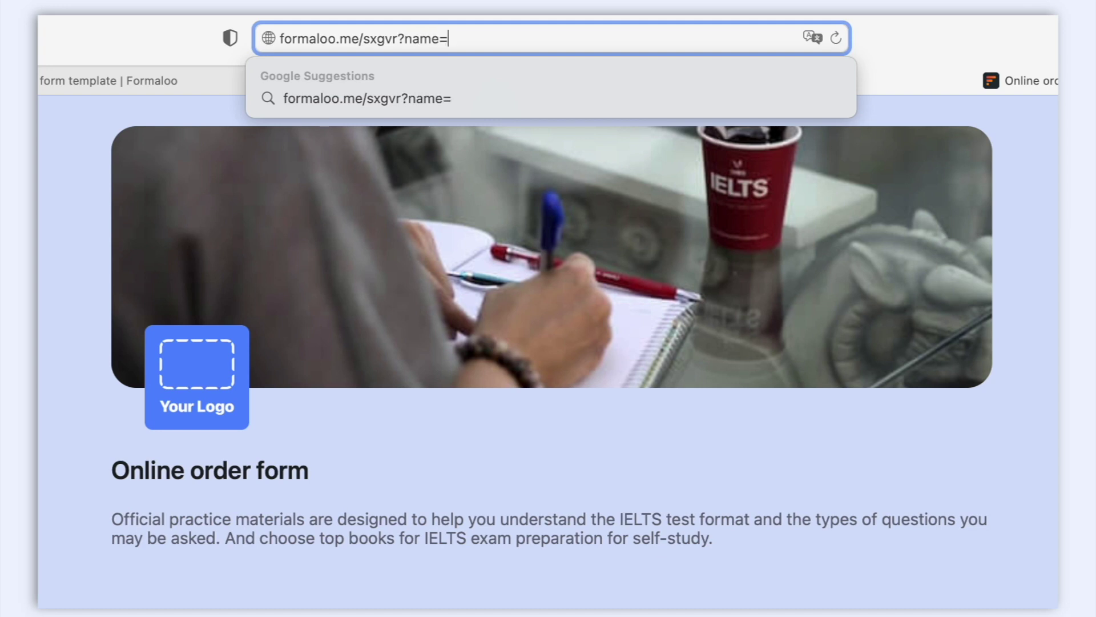
{"action": "type", "text": "Lisa"}
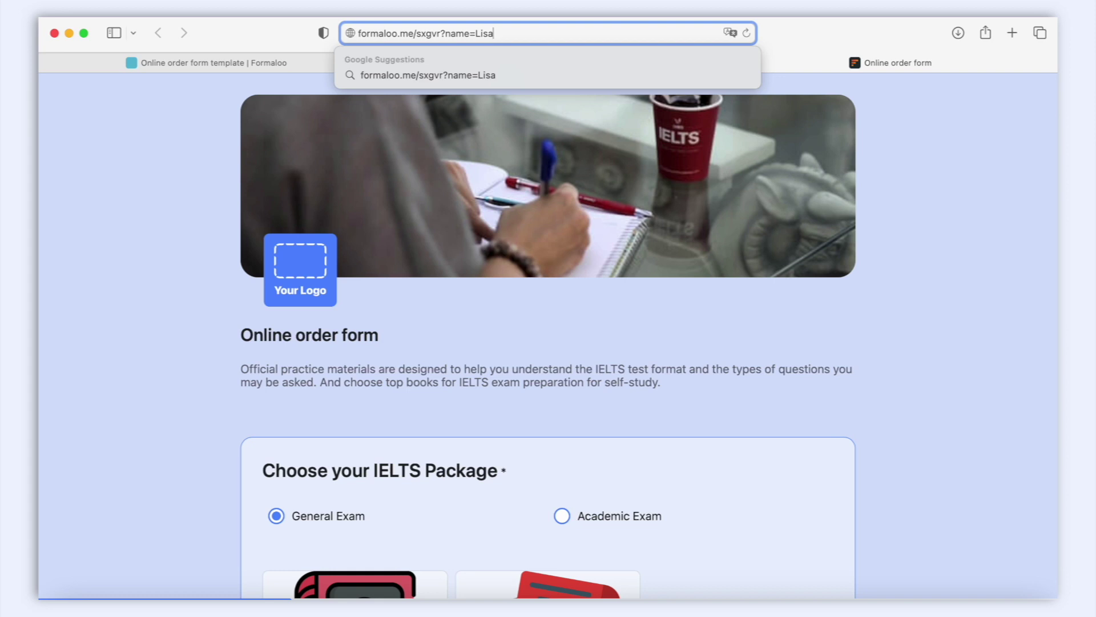
{"action": "key", "text": "Return"}
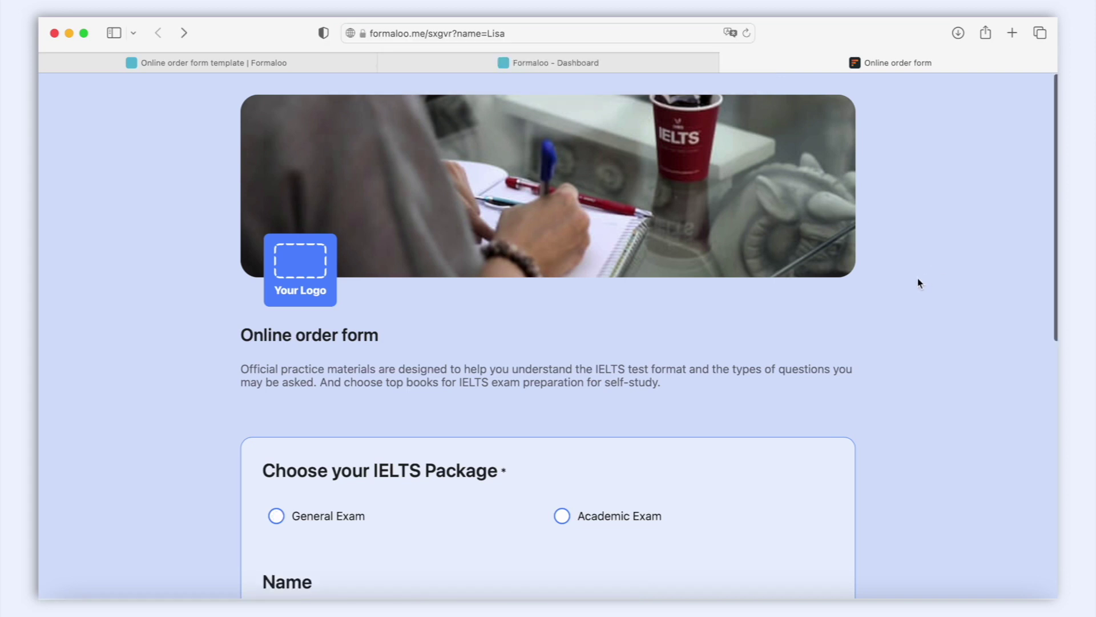
{"action": "scroll", "coordinate": [918, 282], "scroll_direction": "down", "scroll_amount": 2}
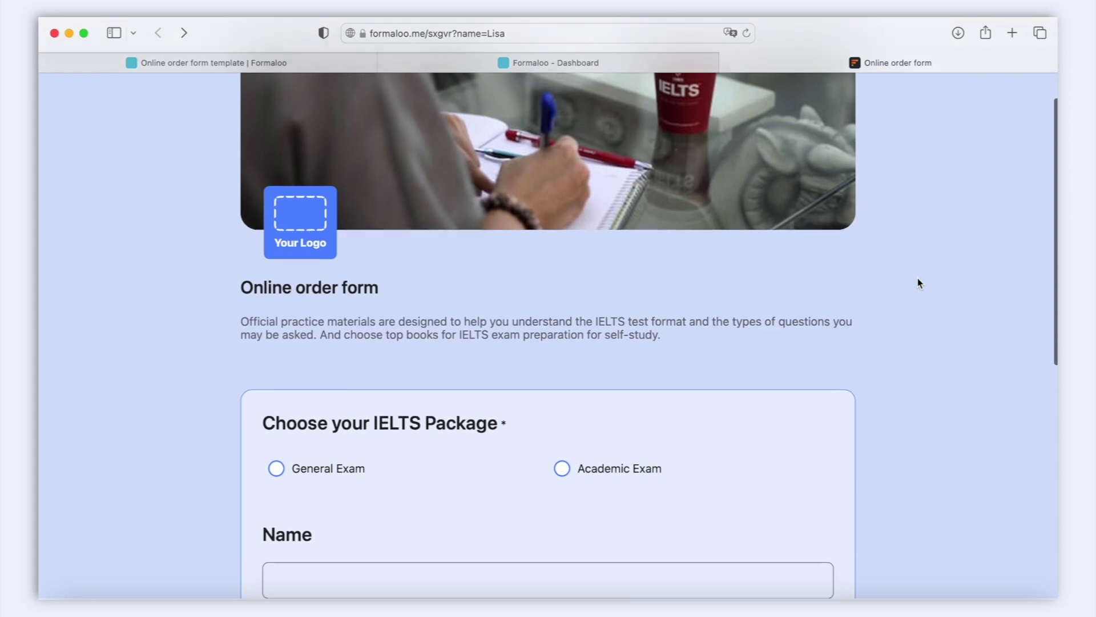
{"action": "scroll", "coordinate": [918, 282], "scroll_direction": "down", "scroll_amount": 2}
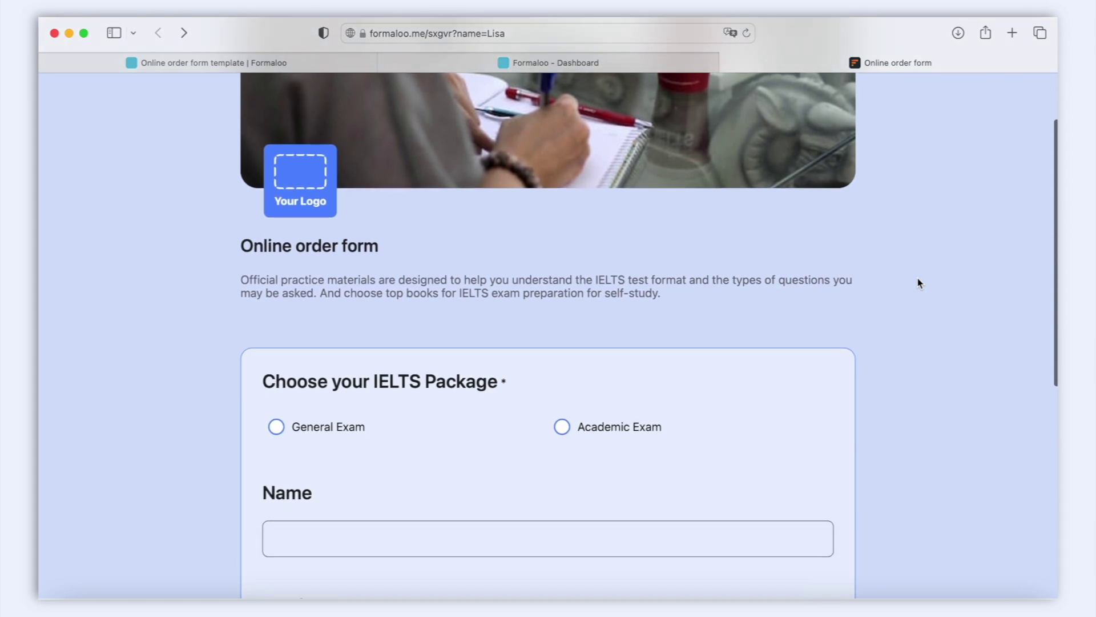
{"action": "scroll", "coordinate": [918, 283], "scroll_direction": "down", "scroll_amount": 2}
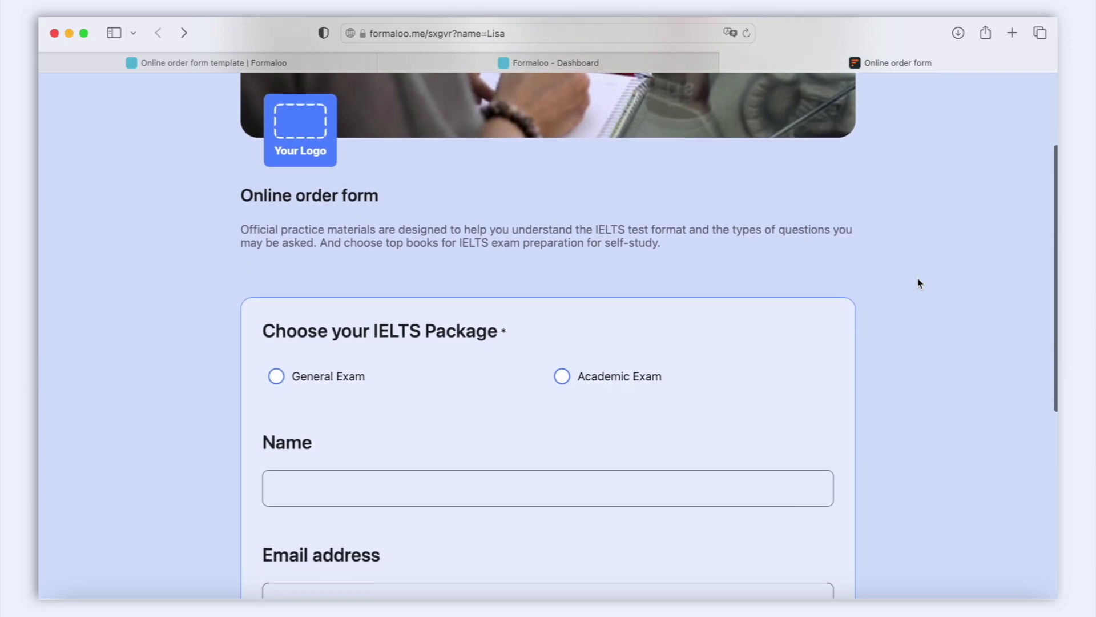
{"action": "scroll", "coordinate": [918, 283], "scroll_direction": "down", "scroll_amount": 1}
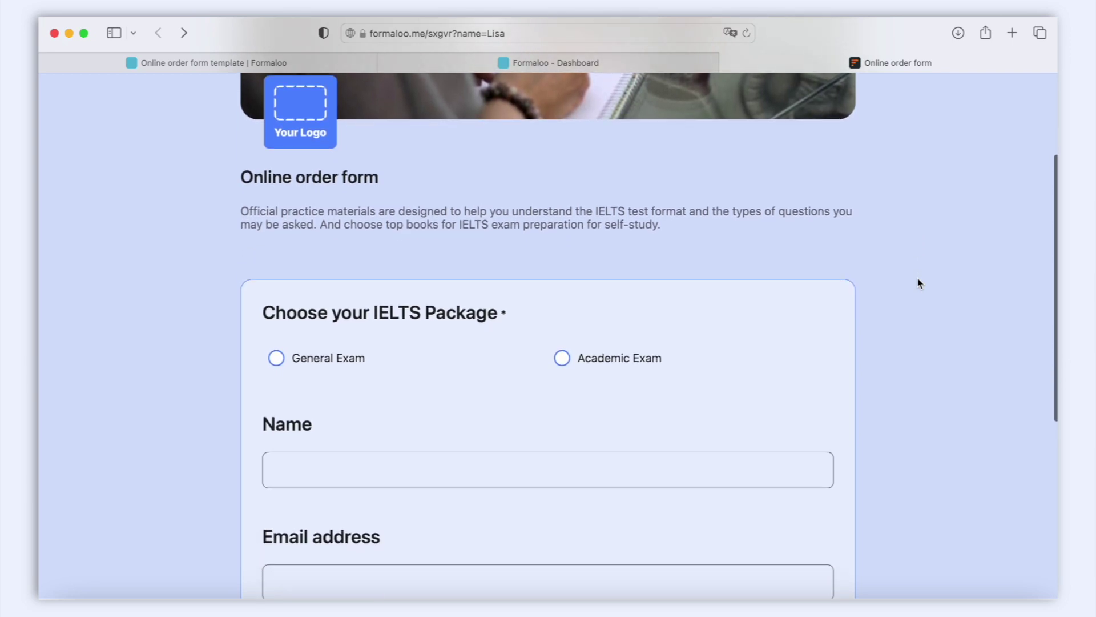
{"action": "scroll", "coordinate": [918, 283], "scroll_direction": "down", "scroll_amount": 5}
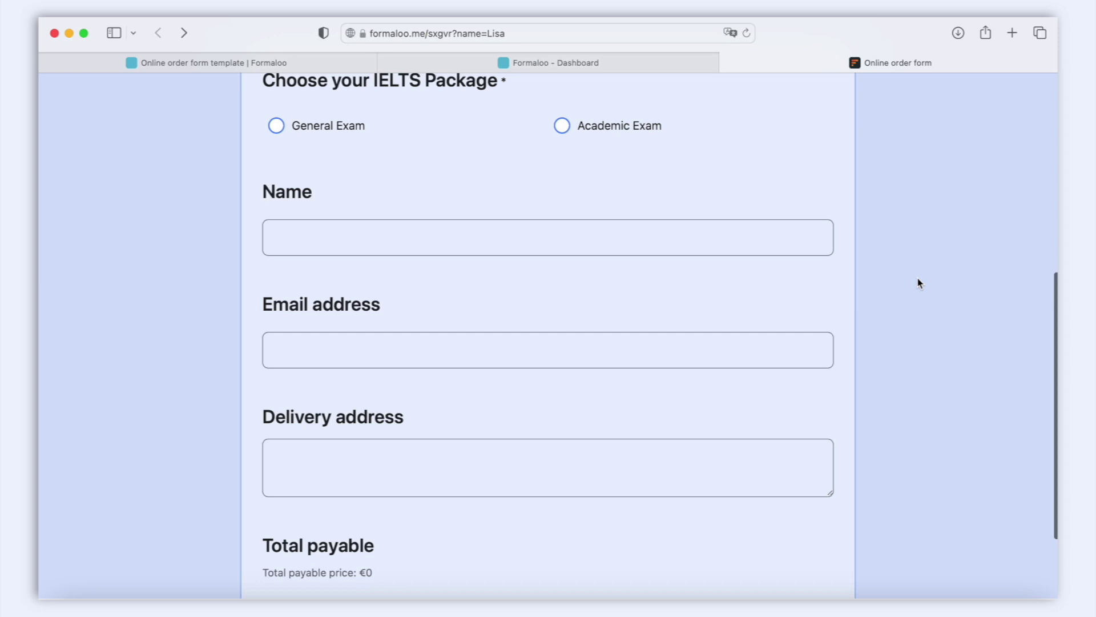
{"action": "scroll", "coordinate": [918, 283], "scroll_direction": "down", "scroll_amount": 1}
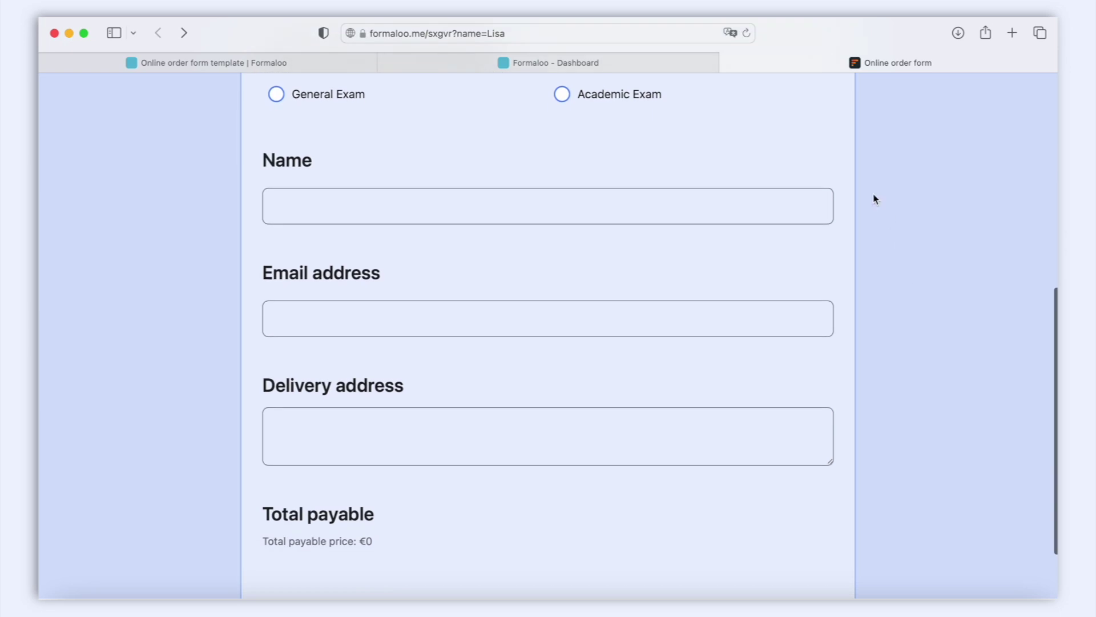
Add &source=Facebook after the name parameter in the form link and reload it.
{"action": "left_click", "coordinate": [571, 33]}
{"action": "left_click", "coordinate": [571, 33]}
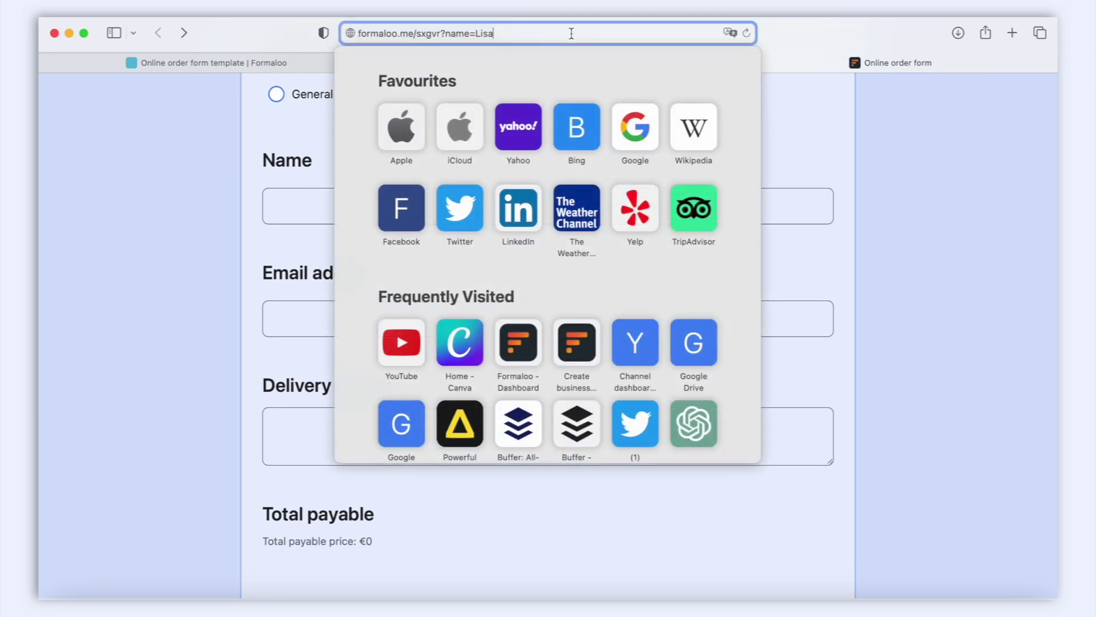
{"action": "type", "text": "&"}
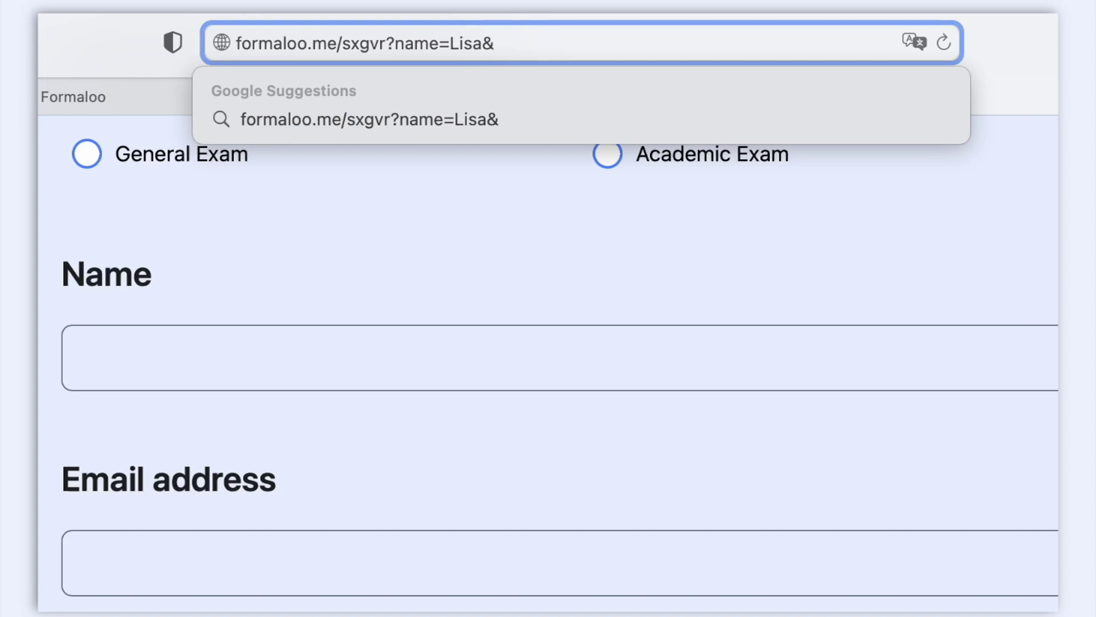
{"action": "type", "text": "source"}
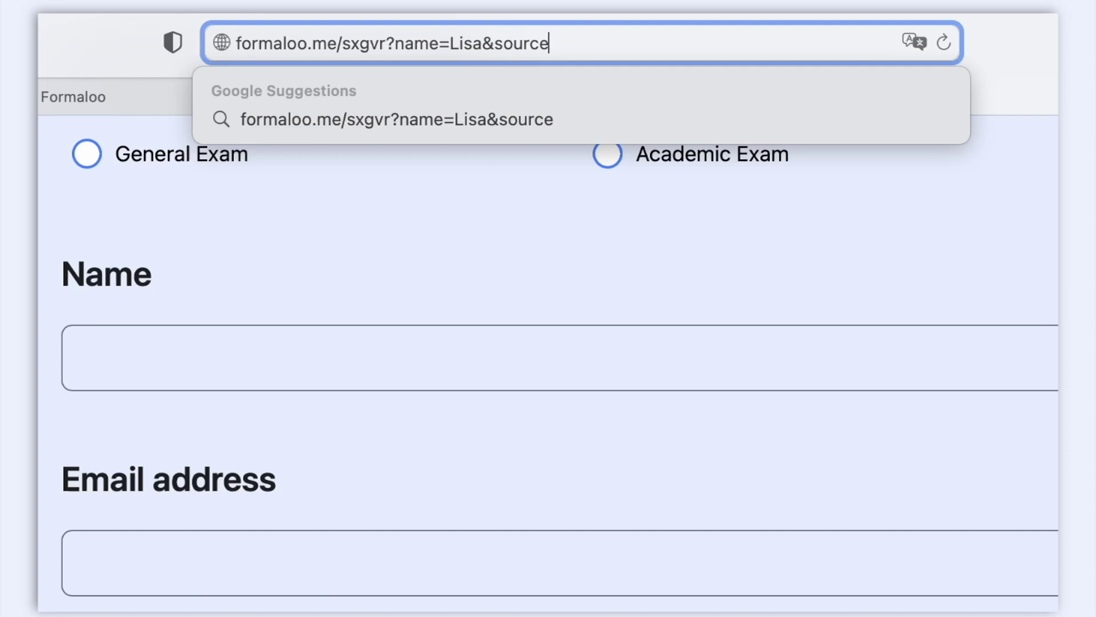
{"action": "type", "text": "=Facebo"}
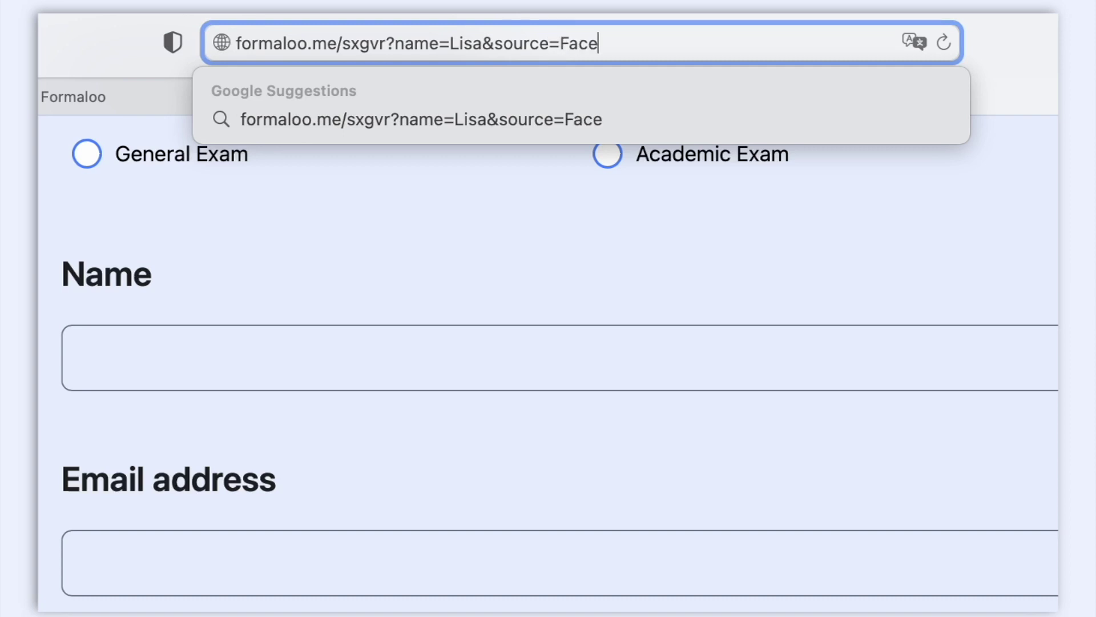
{"action": "type", "text": "ok"}
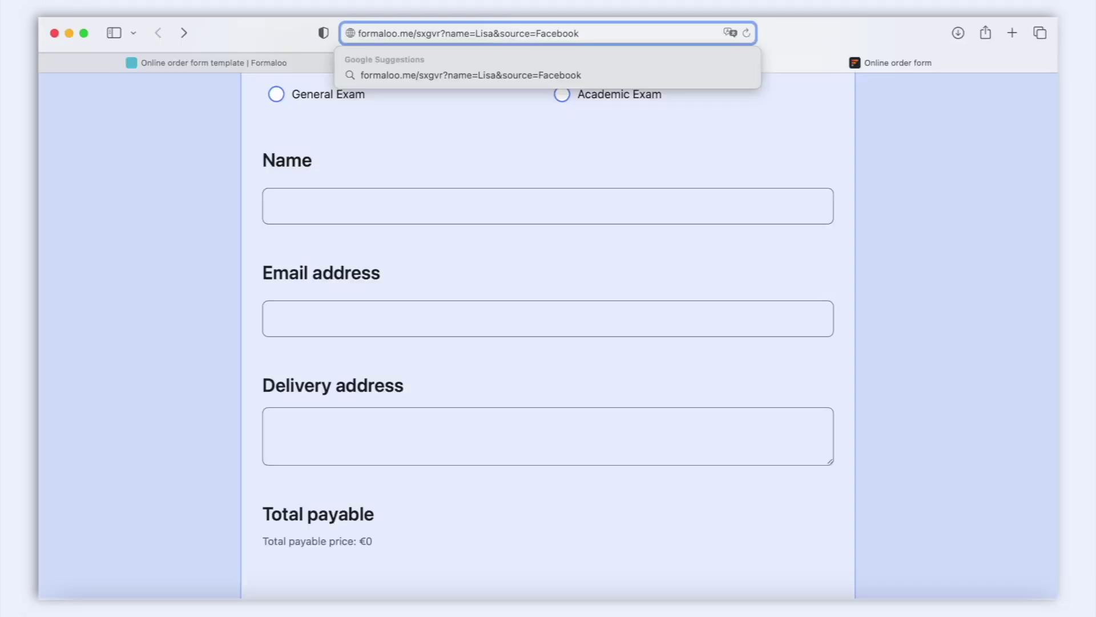
{"action": "key", "text": "Return"}
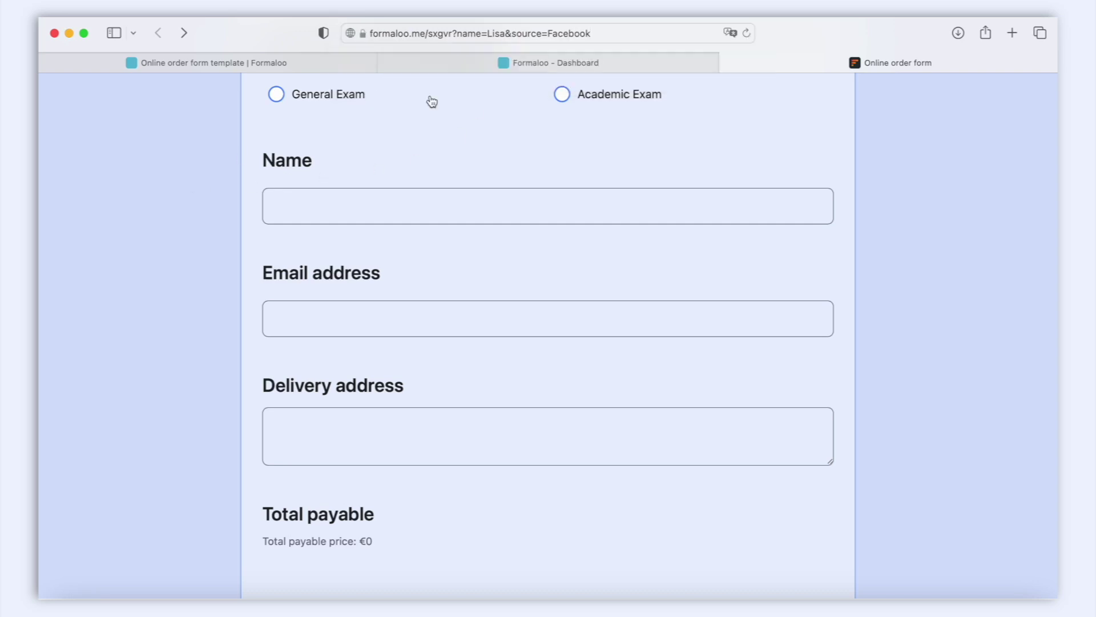
Add a hidden field titled "Submitter's source" with ID 'source'.
{"action": "left_click", "coordinate": [542, 68]}
{"action": "left_click", "coordinate": [113, 153]}
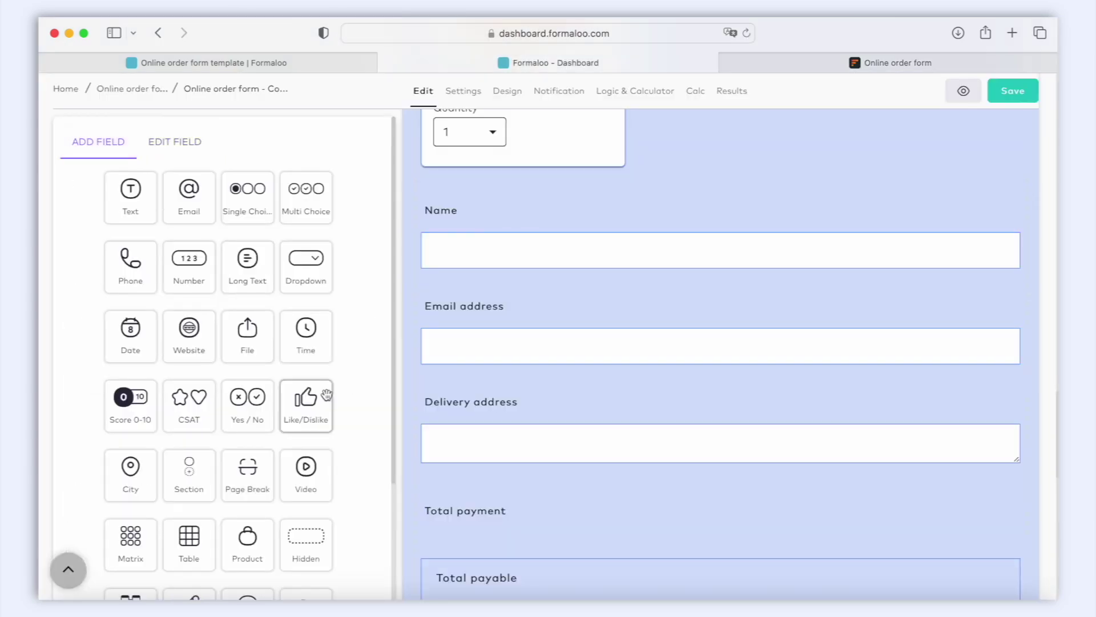
{"action": "scroll", "coordinate": [329, 404], "scroll_direction": "down", "scroll_amount": 3}
{"action": "left_click", "coordinate": [316, 436]}
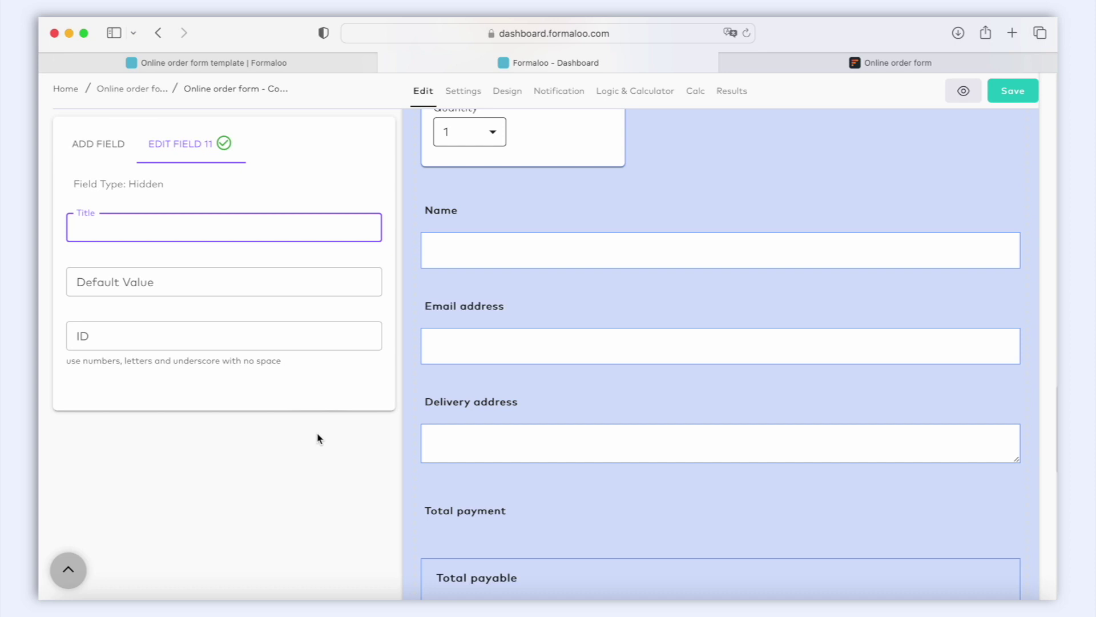
{"action": "type", "text": "Submitter's source"}
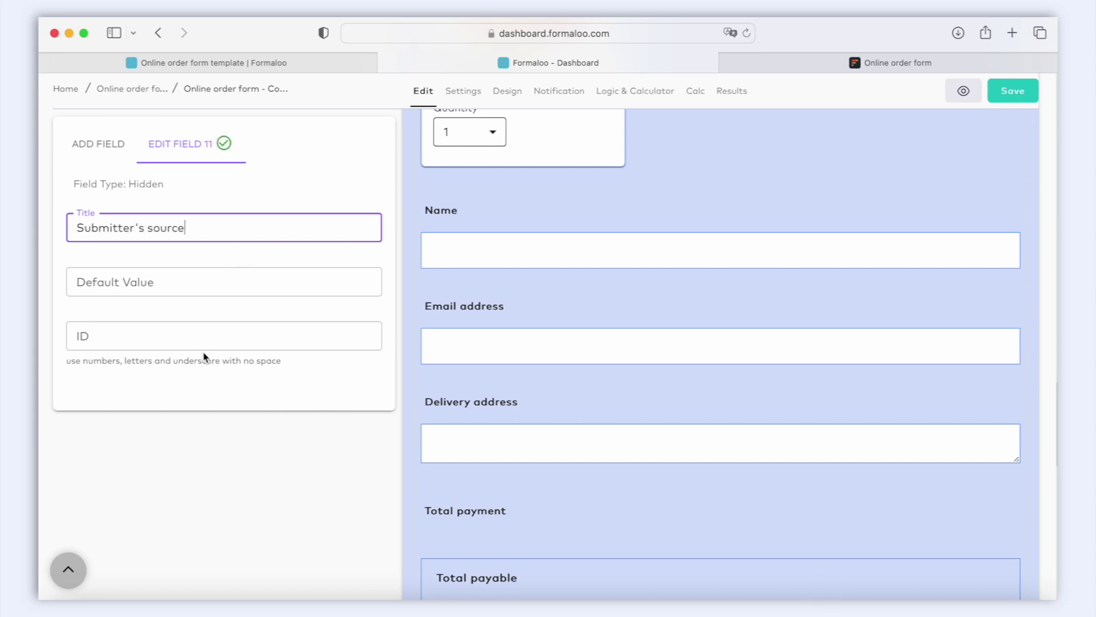
{"action": "left_click", "coordinate": [207, 344]}
{"action": "type", "text": "source"}
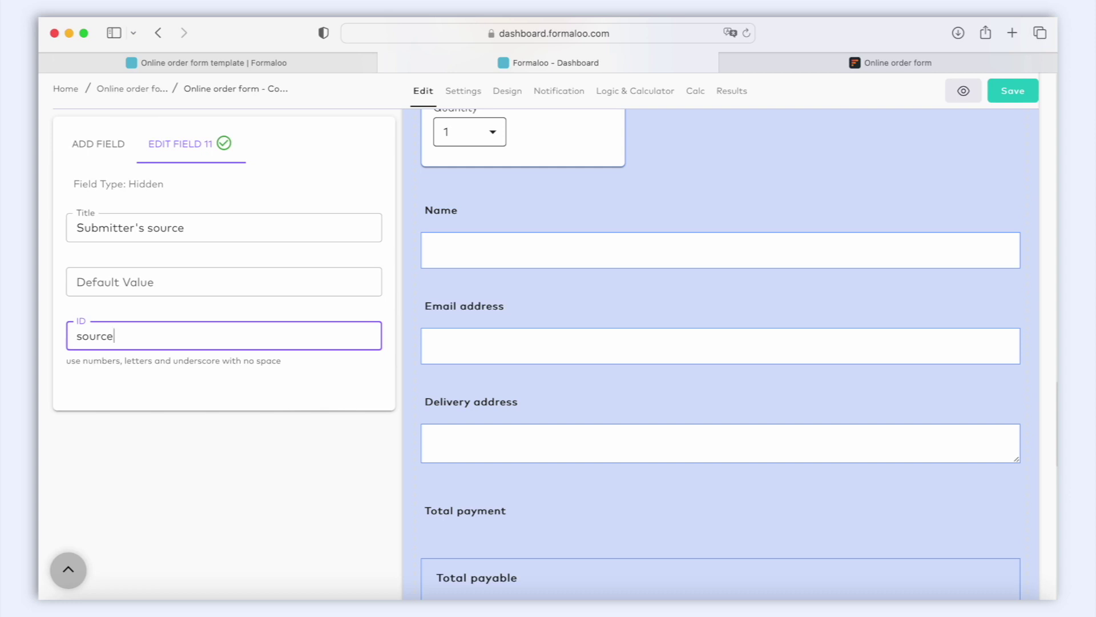
Compare the field ID against the source parameter in the live form's address.
{"action": "left_click_drag", "start_coordinate": [517, 45], "coordinate": [456, 45]}
{"action": "left_click", "coordinate": [942, 66]}
{"action": "left_click", "coordinate": [539, 34]}
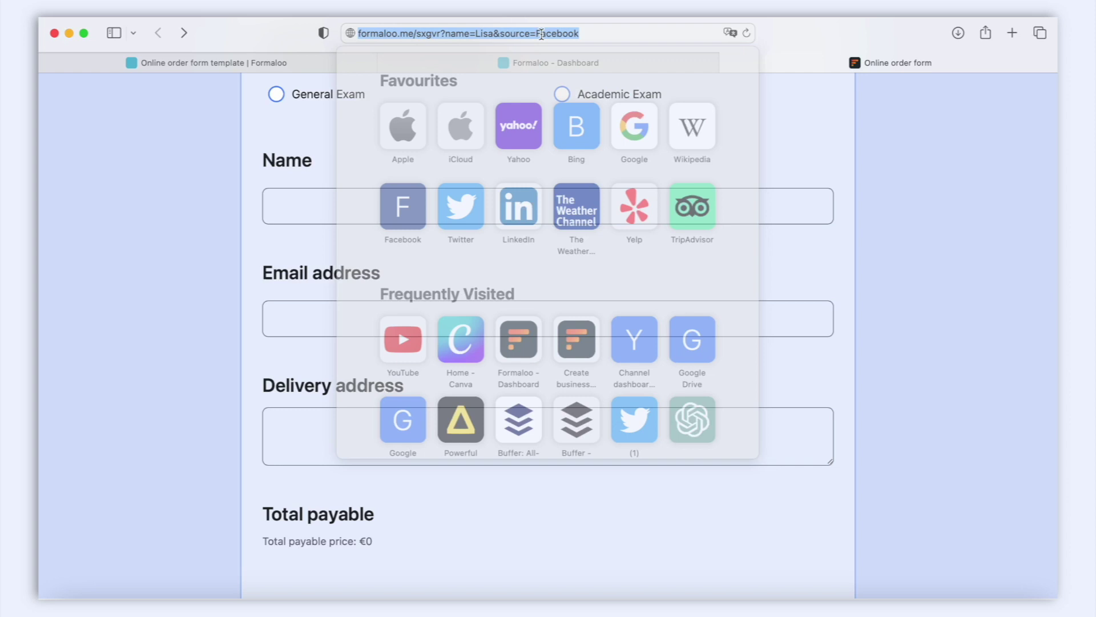
{"action": "left_click", "coordinate": [531, 34]}
{"action": "double_click", "coordinate": [528, 34]}
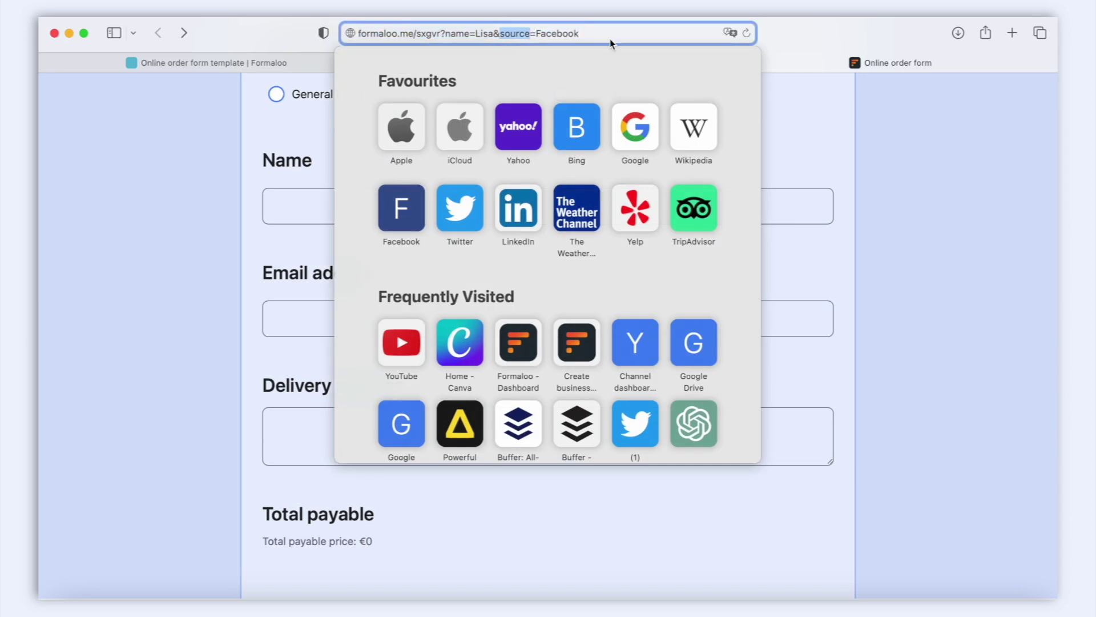
{"action": "left_click", "coordinate": [200, 165]}
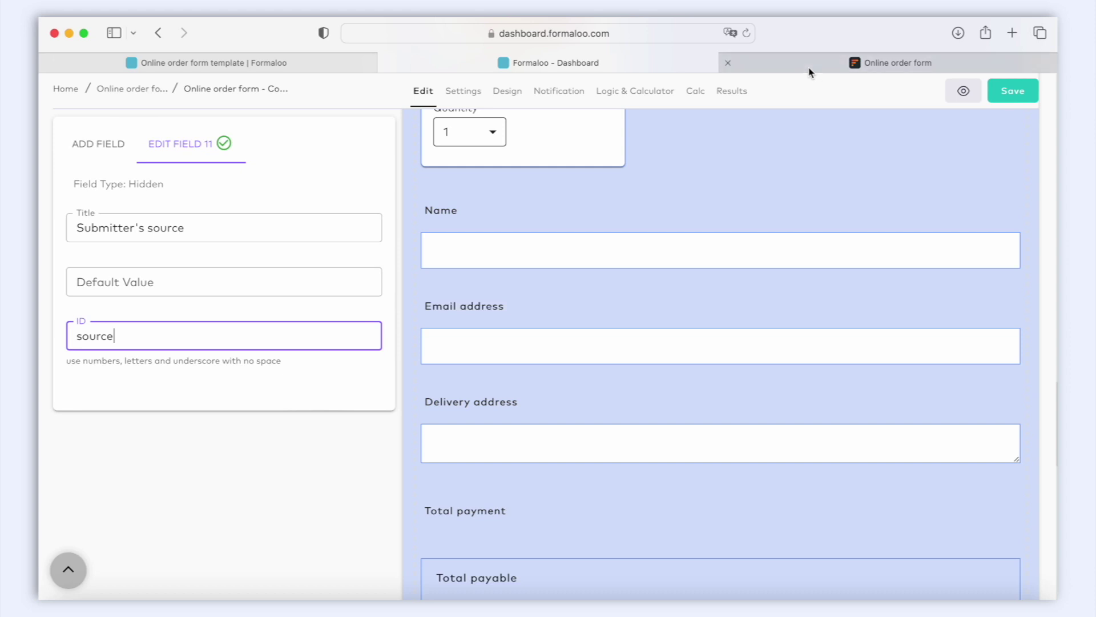
Open the form copy's individual responses table and sort it by Referred Address.
{"action": "mouse_move", "coordinate": [809, 72]}
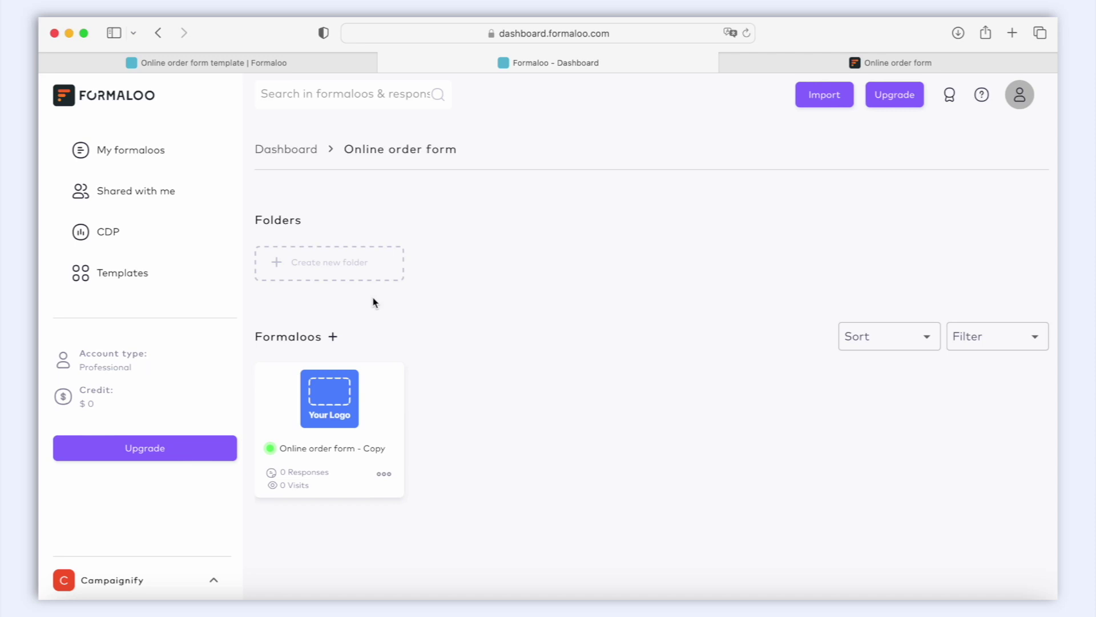
{"action": "left_click", "coordinate": [386, 476]}
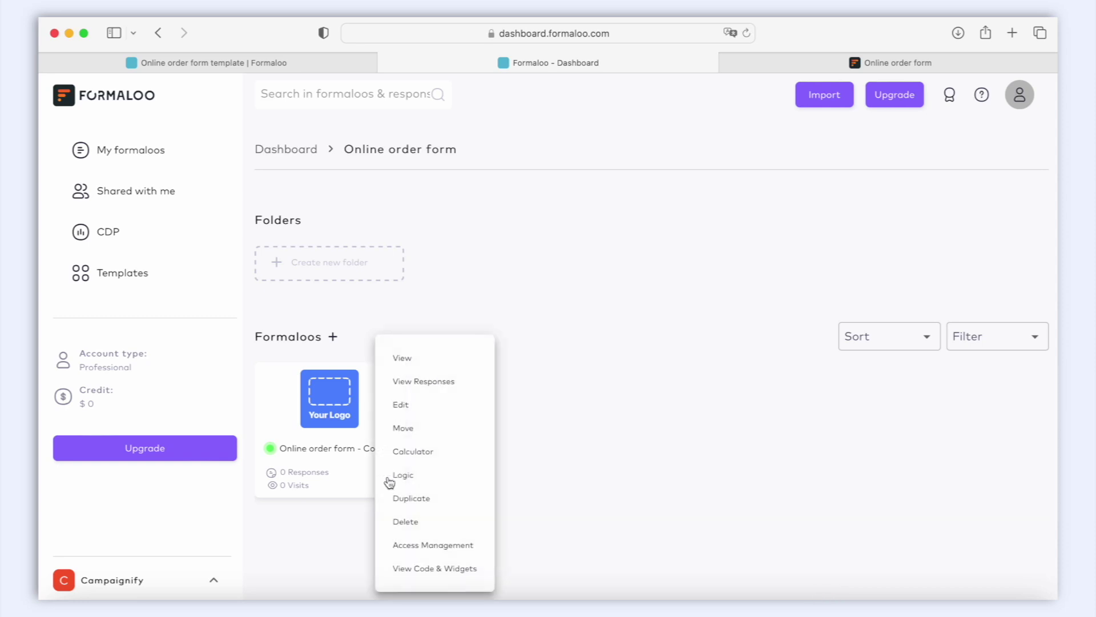
{"action": "left_click", "coordinate": [425, 382]}
{"action": "left_click", "coordinate": [525, 150]}
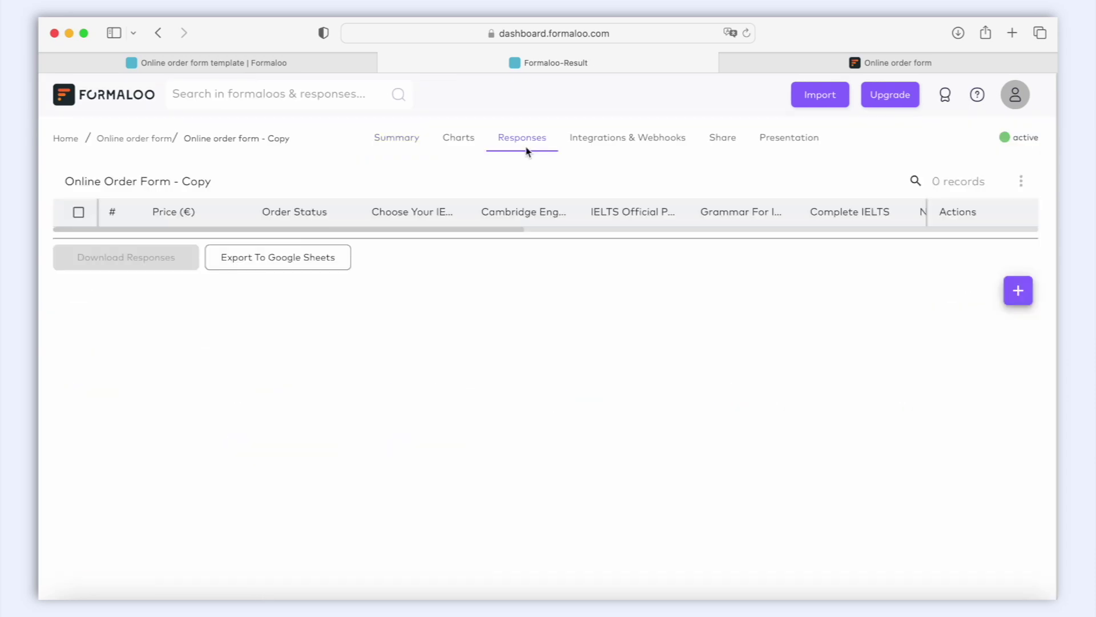
{"action": "left_click", "coordinate": [564, 230]}
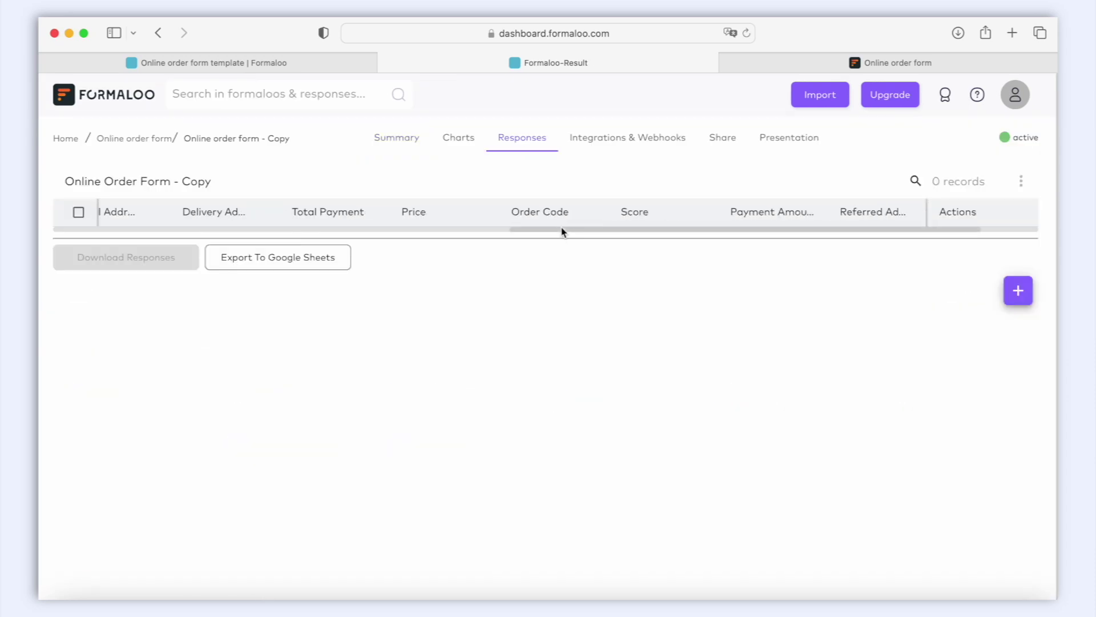
{"action": "left_click", "coordinate": [873, 216]}
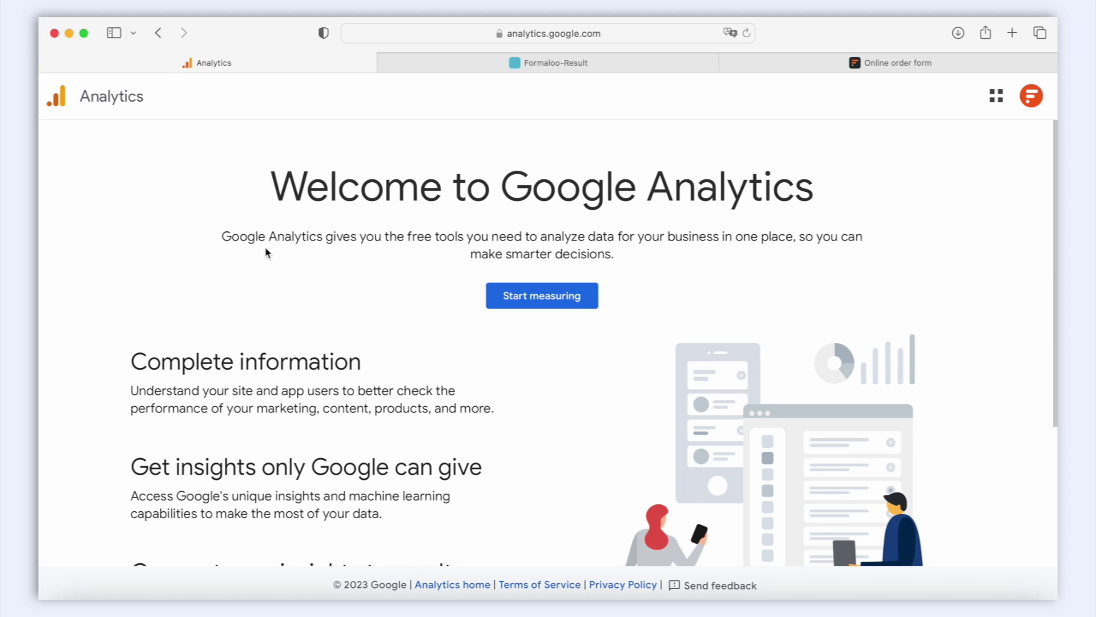
Use Start measuring on Google Analytics' welcome page to begin creating an account.
{"action": "scroll", "coordinate": [485, 325], "scroll_direction": "down", "scroll_amount": 5}
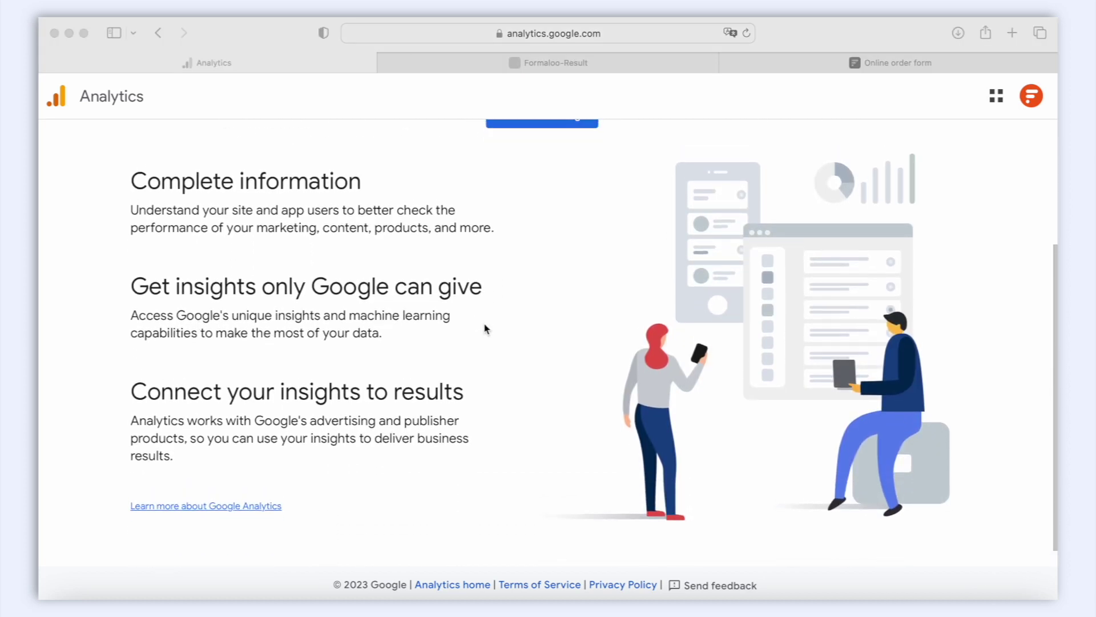
{"action": "scroll", "coordinate": [485, 329], "scroll_direction": "up", "scroll_amount": 5}
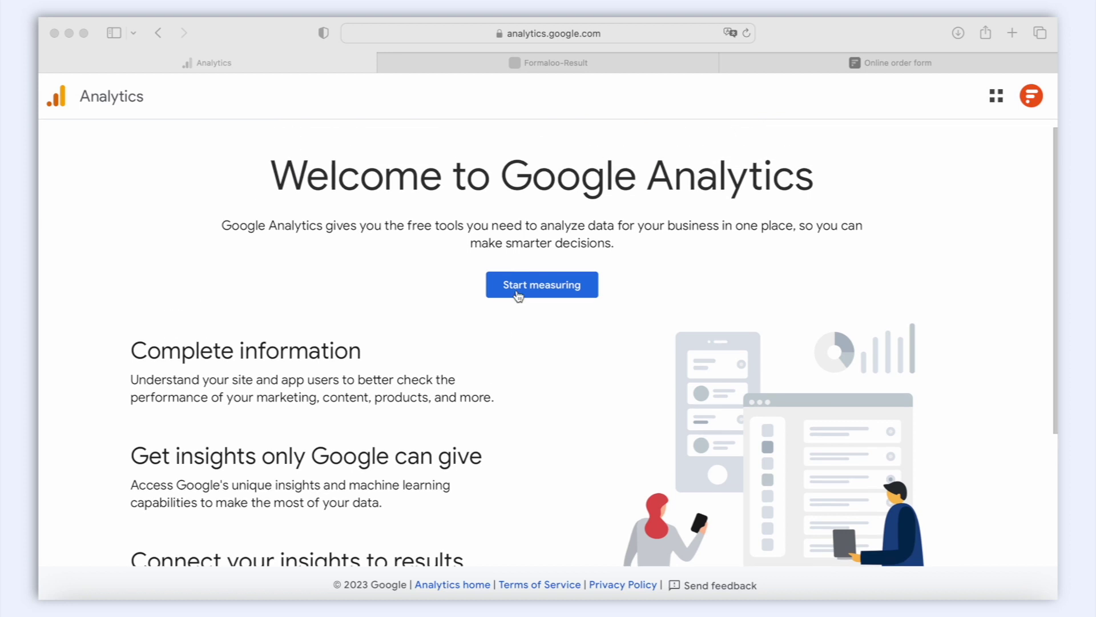
{"action": "left_click", "coordinate": [518, 295]}
{"action": "left_click", "coordinate": [518, 295]}
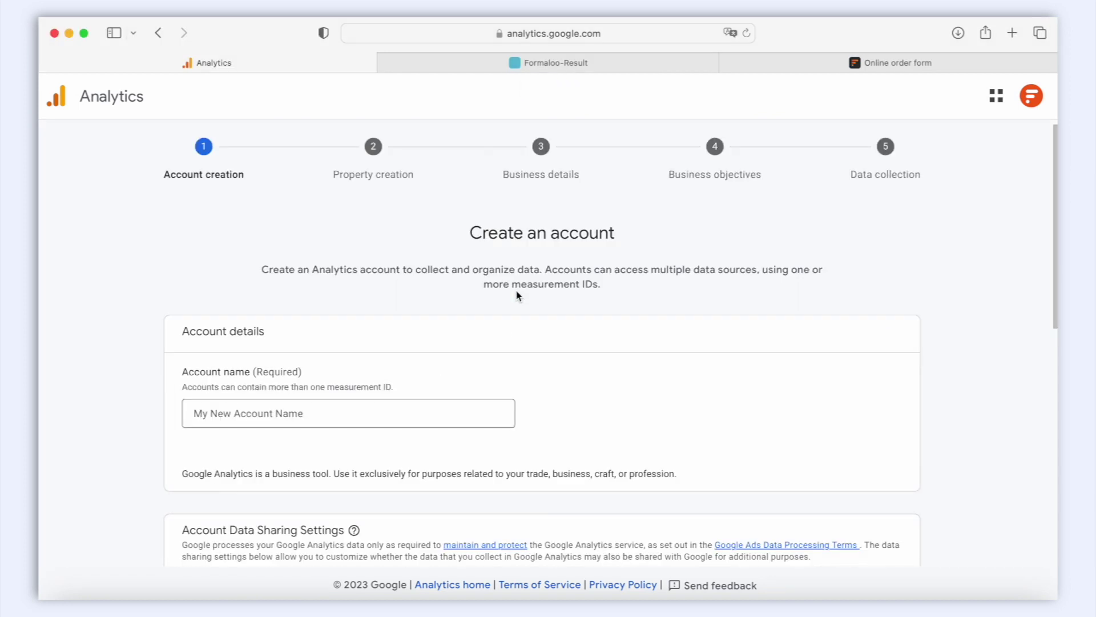
{"action": "scroll", "coordinate": [518, 295], "scroll_direction": "down", "scroll_amount": 5}
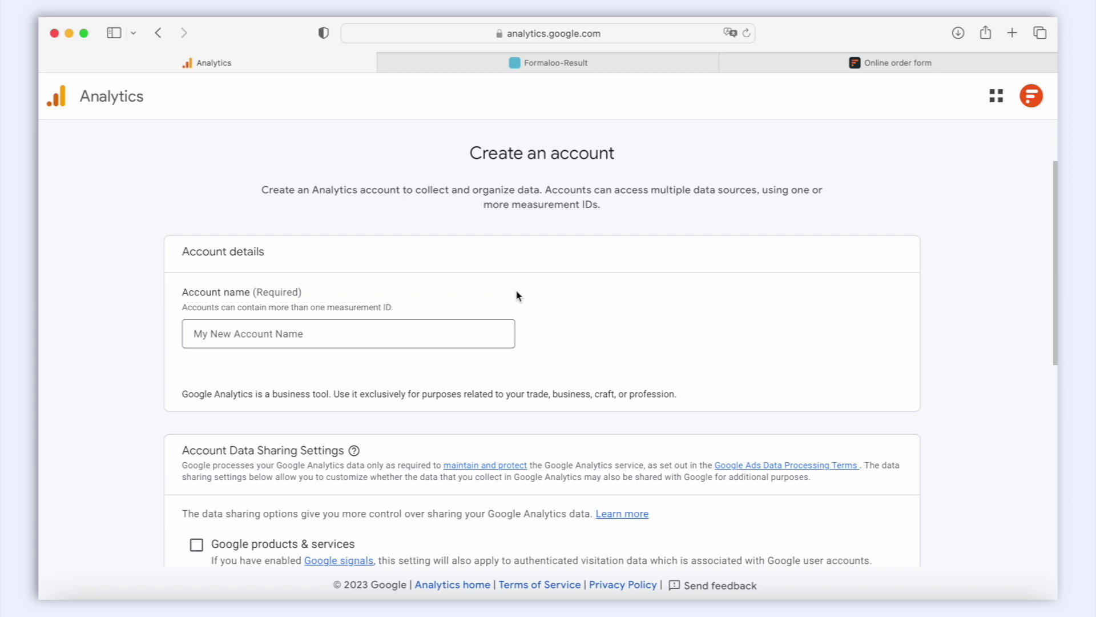
{"action": "scroll", "coordinate": [518, 295], "scroll_direction": "down", "scroll_amount": 8}
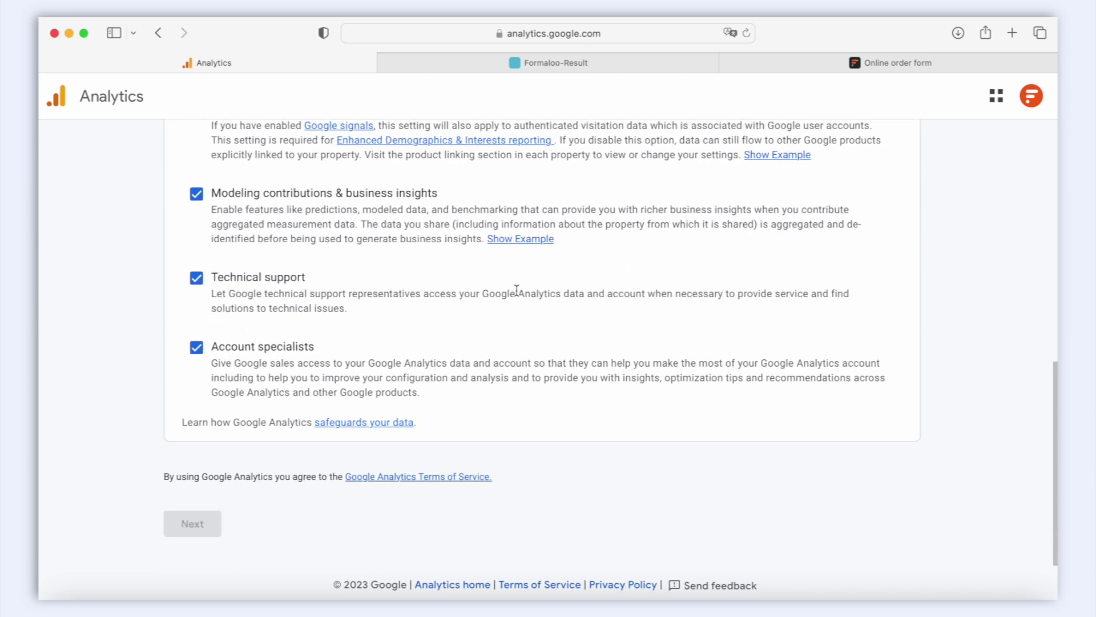
{"action": "scroll", "coordinate": [516, 290], "scroll_direction": "up", "scroll_amount": 15}
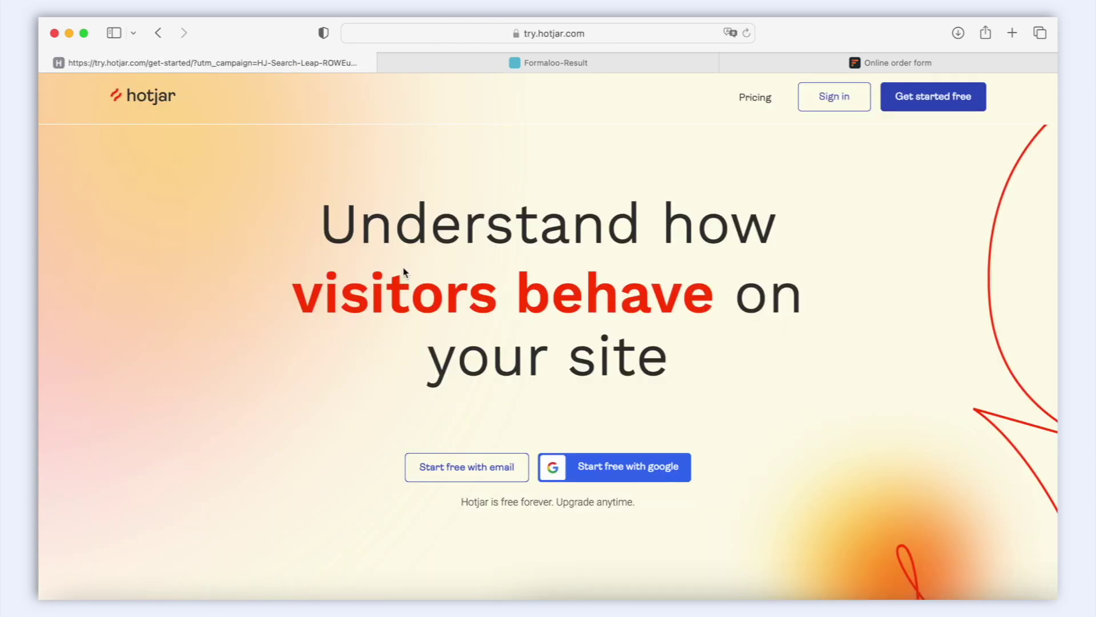
Scroll Hotjar's landing page down to its Heatmaps section.
{"action": "scroll", "coordinate": [364, 411], "scroll_direction": "down", "scroll_amount": 5}
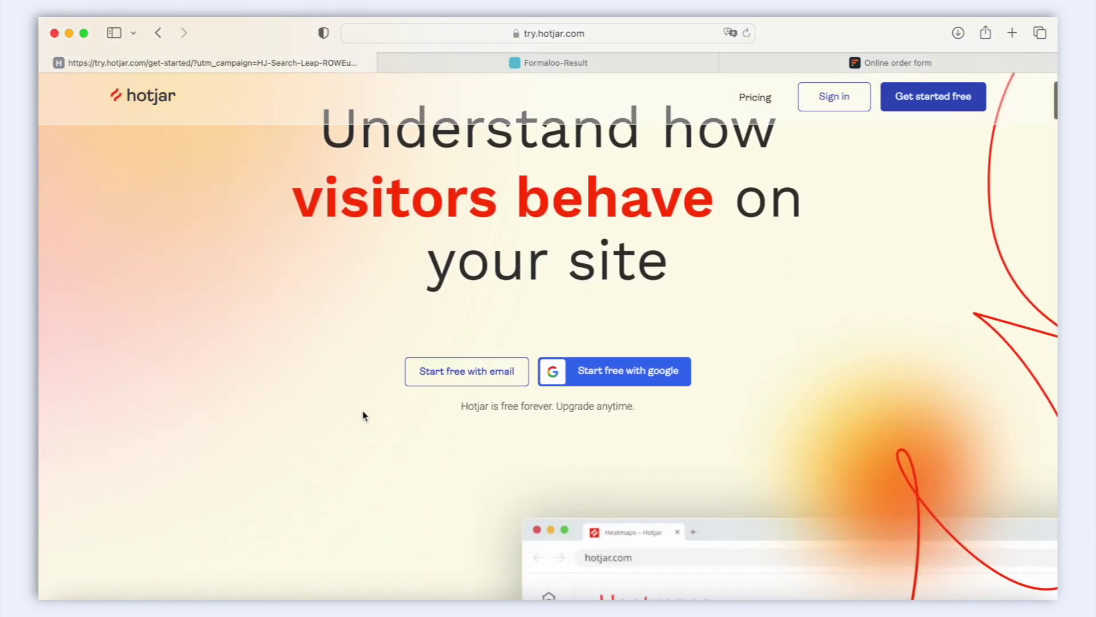
{"action": "scroll", "coordinate": [363, 415], "scroll_direction": "down", "scroll_amount": 10}
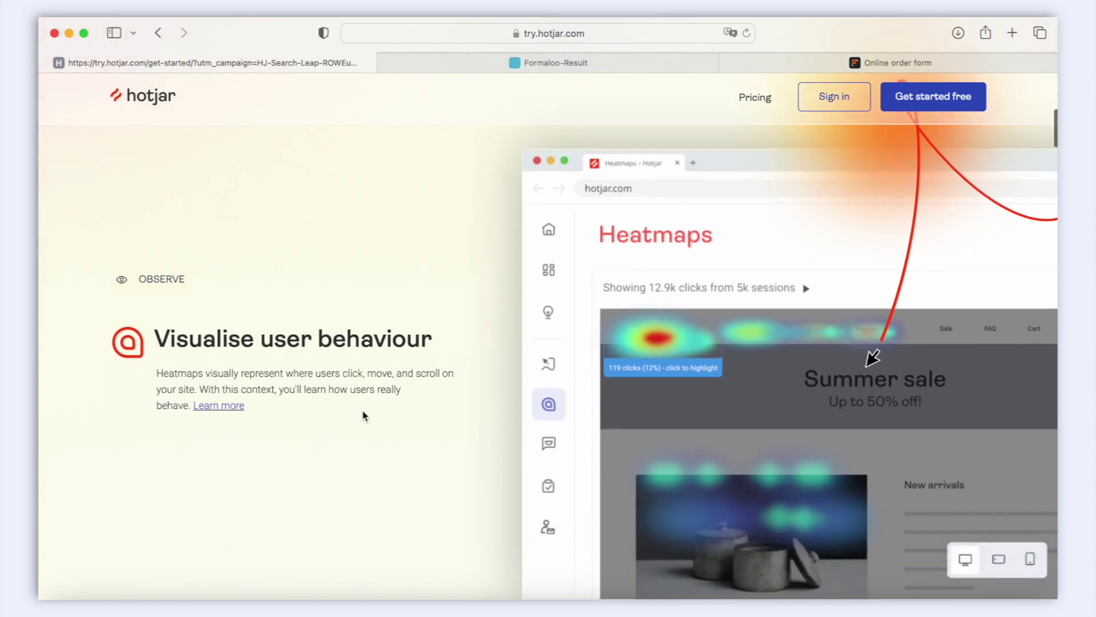
{"action": "scroll", "coordinate": [362, 409], "scroll_direction": "down", "scroll_amount": 1}
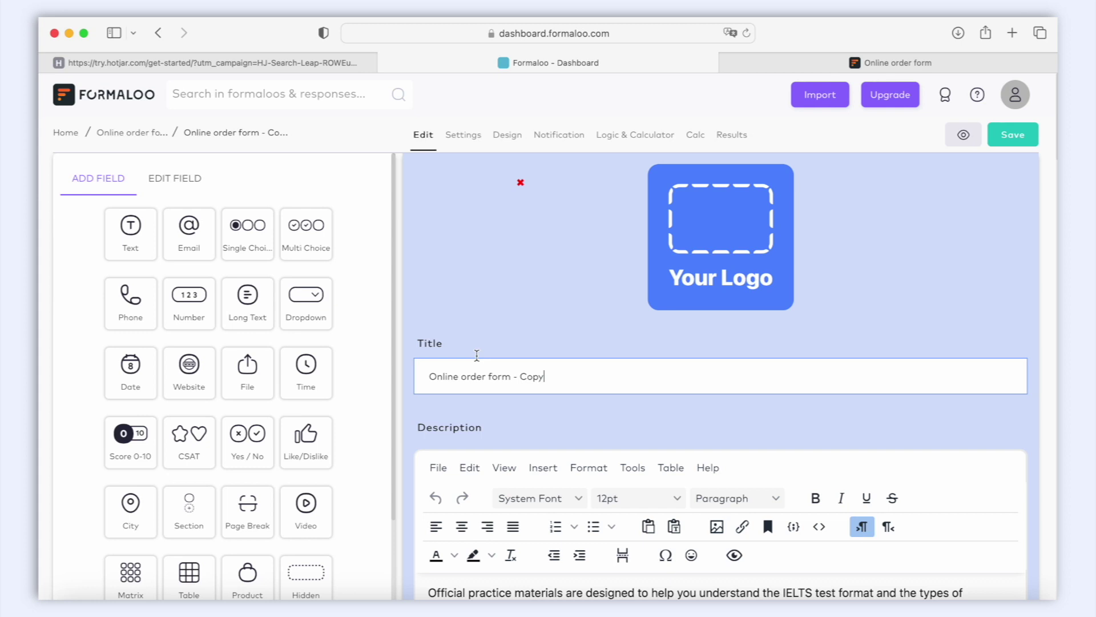
Expand Custom JS in the form's Settings and focus its empty code box.
{"action": "left_click", "coordinate": [476, 144]}
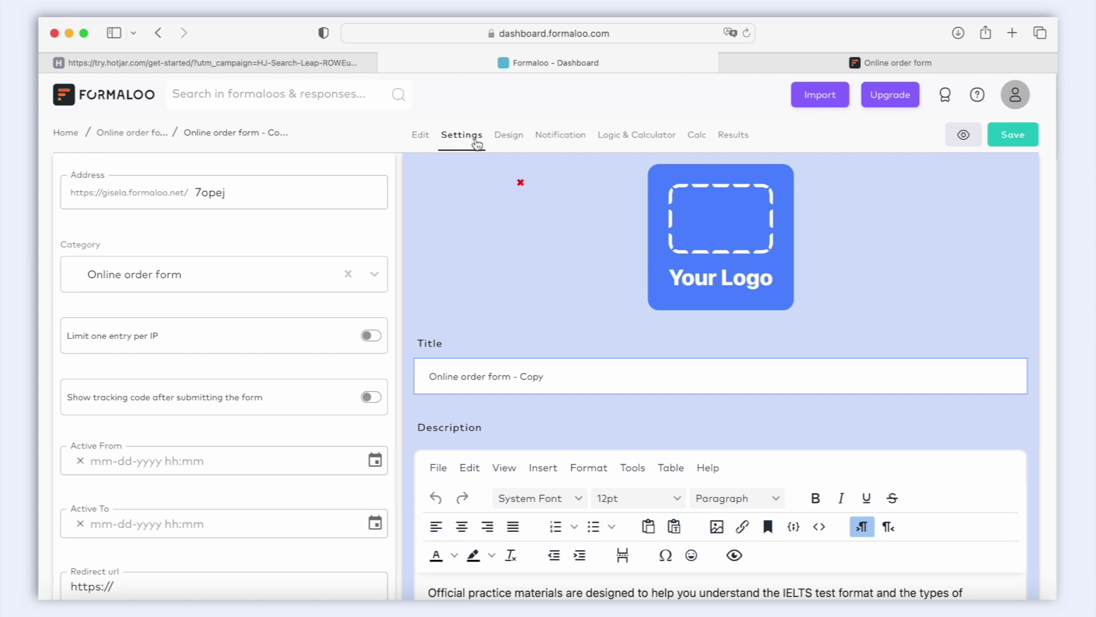
{"action": "scroll", "coordinate": [273, 374], "scroll_direction": "down", "scroll_amount": 10}
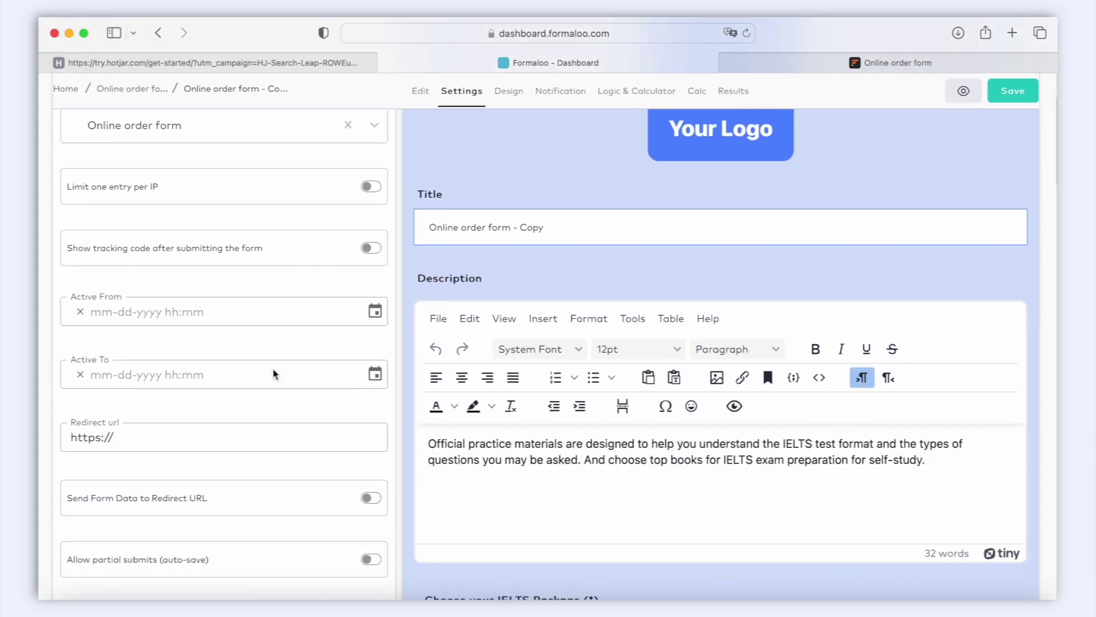
{"action": "scroll", "coordinate": [273, 374], "scroll_direction": "down", "scroll_amount": 1}
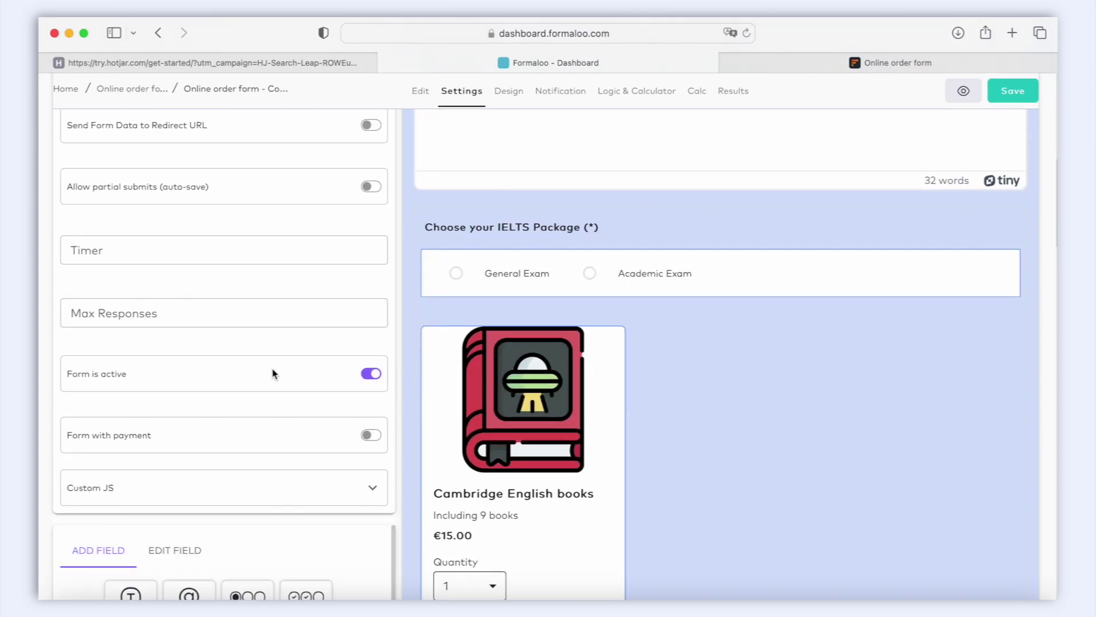
{"action": "left_click", "coordinate": [374, 490]}
{"action": "scroll", "coordinate": [375, 492], "scroll_direction": "down", "scroll_amount": 4}
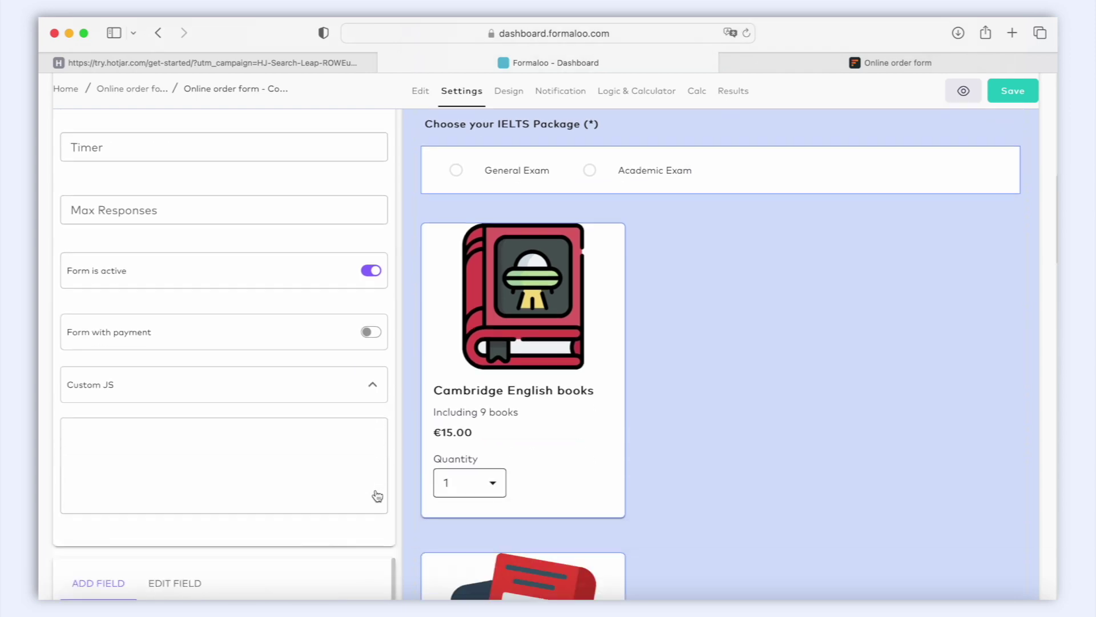
{"action": "left_click", "coordinate": [348, 453]}
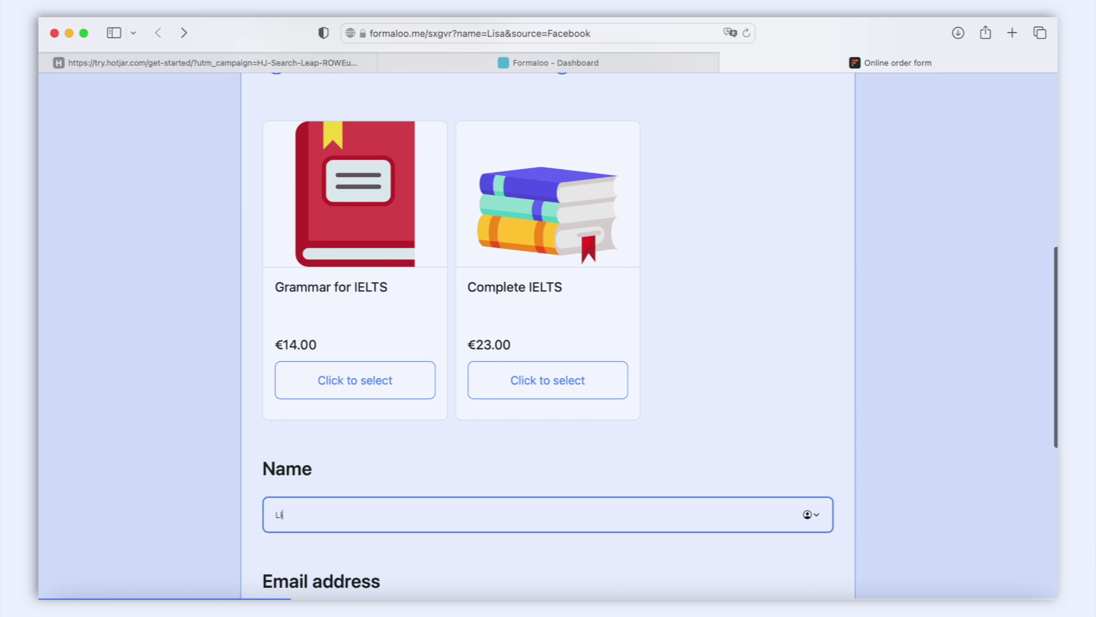
Finish typing the test name and choose the Academic Exam option.
{"action": "type", "text": "sa"}
{"action": "left_click", "coordinate": [840, 395]}
{"action": "scroll", "coordinate": [840, 395], "scroll_direction": "up", "scroll_amount": 7}
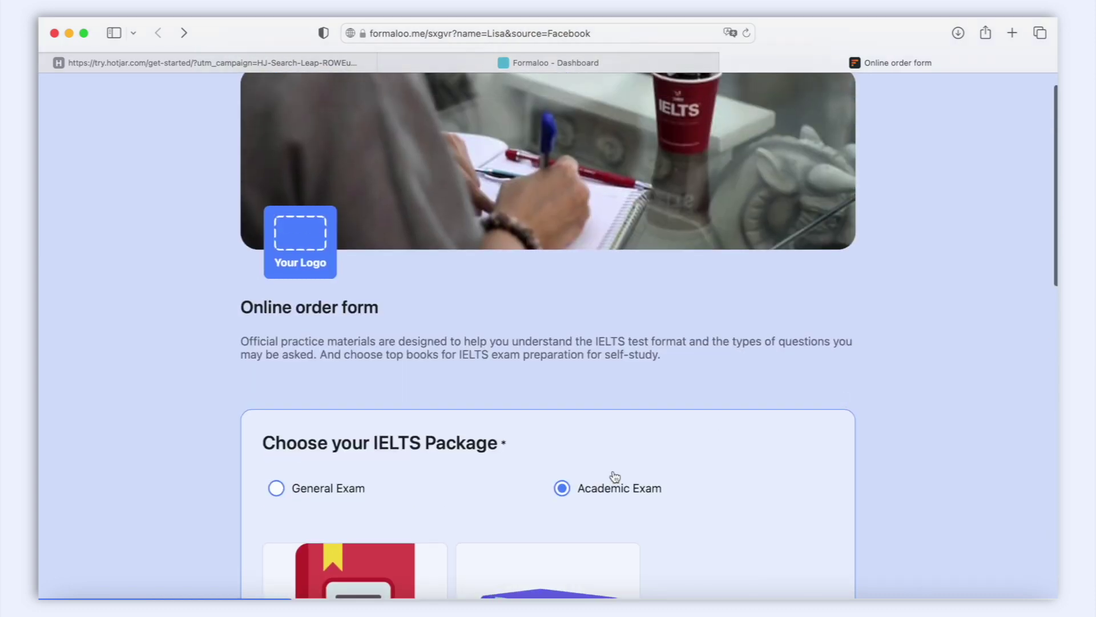
{"action": "scroll", "coordinate": [563, 490], "scroll_direction": "down", "scroll_amount": 8}
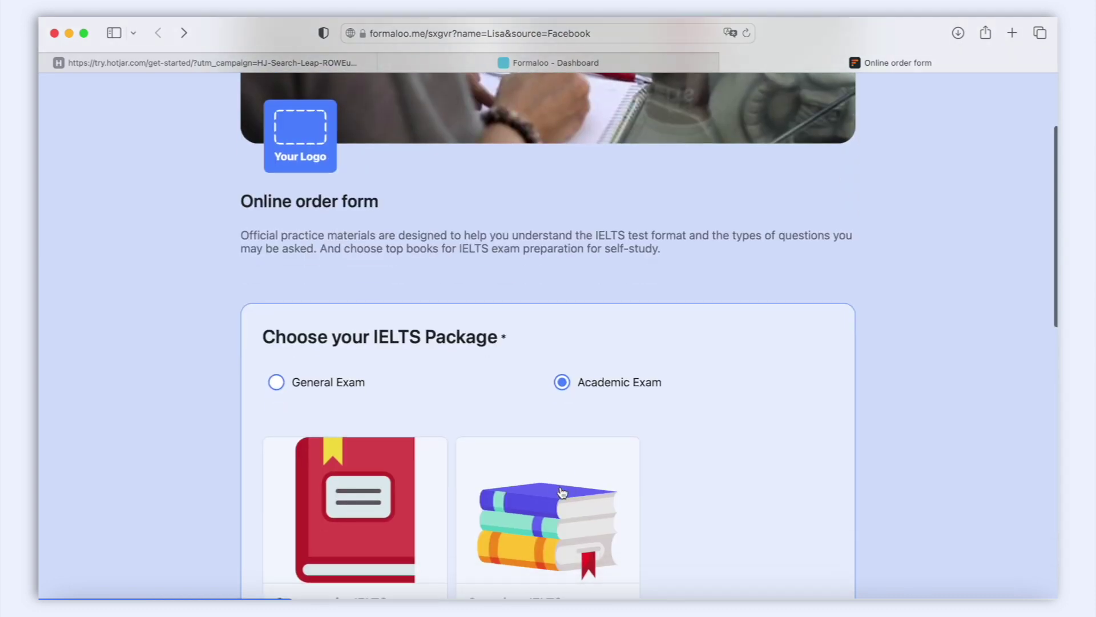
{"action": "scroll", "coordinate": [563, 493], "scroll_direction": "down", "scroll_amount": 3}
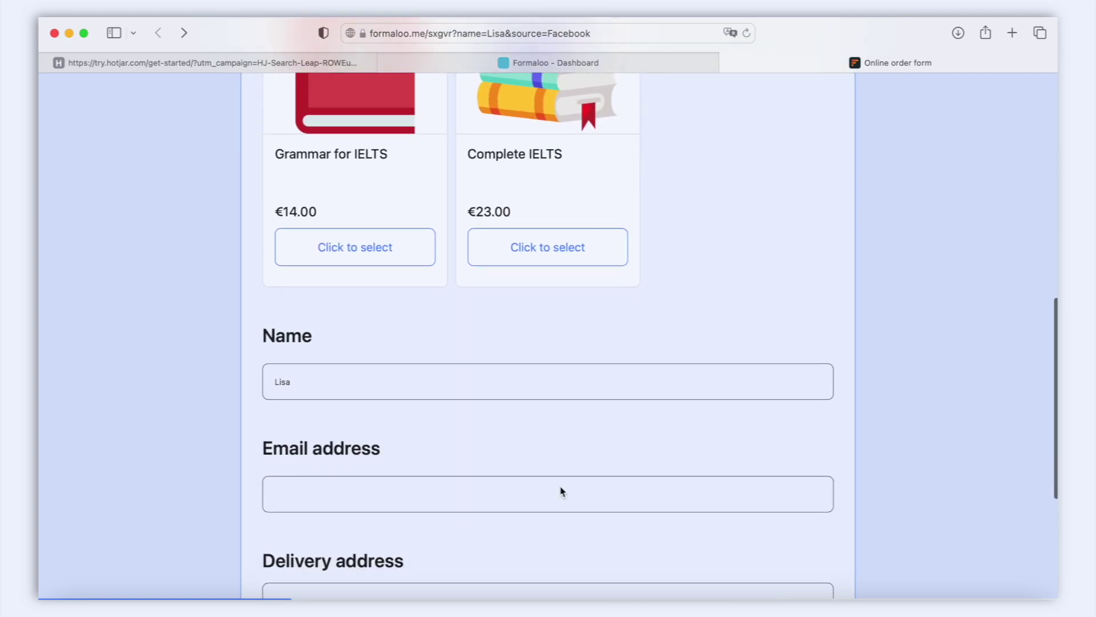
Enter a test e-mail address, then move on to the Delivery address field.
{"action": "left_click", "coordinate": [573, 428]}
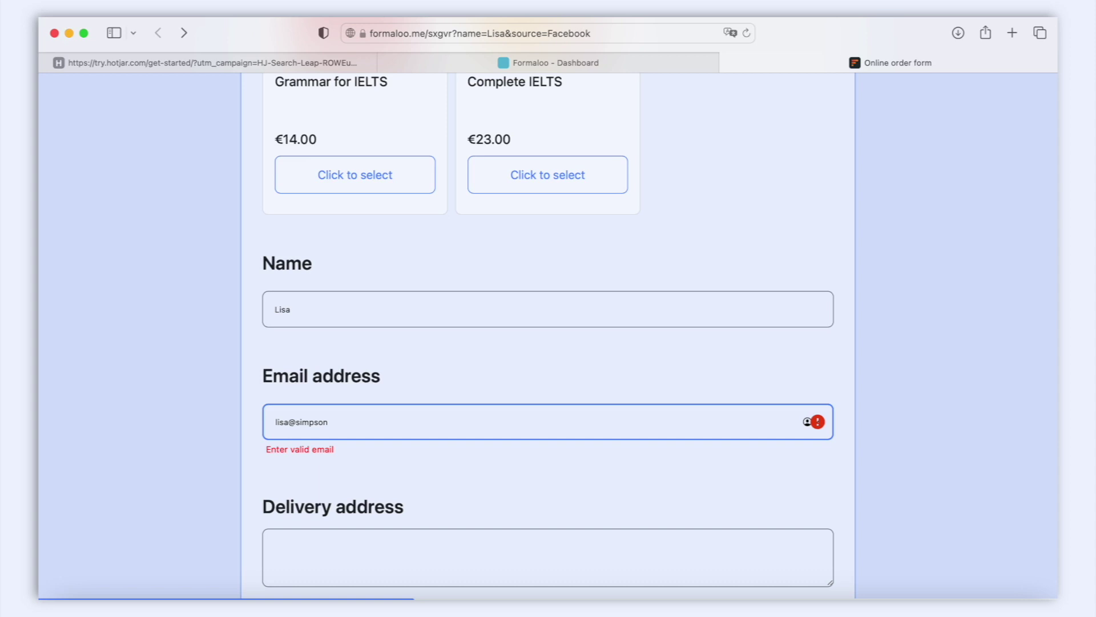
{"action": "scroll", "coordinate": [595, 365], "scroll_direction": "down", "scroll_amount": 4}
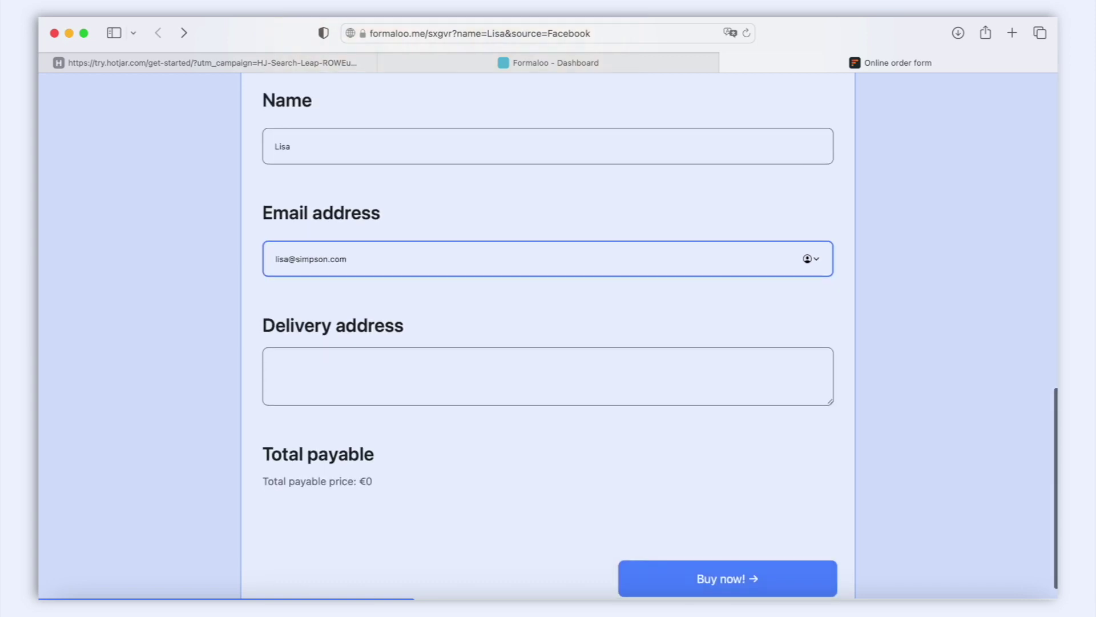
{"action": "left_click", "coordinate": [610, 336]}
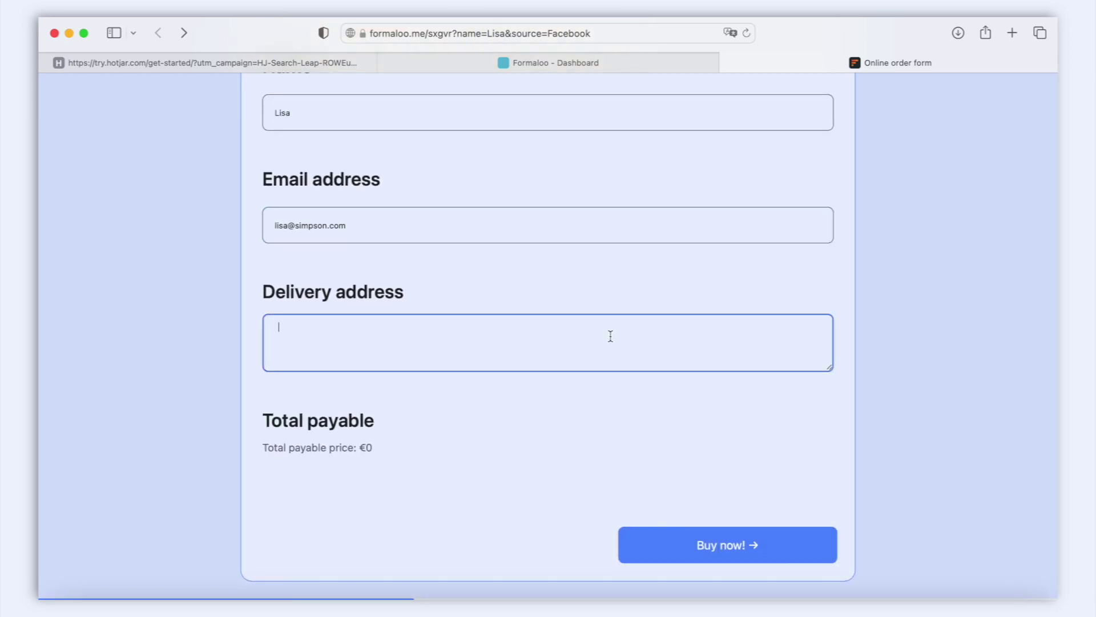